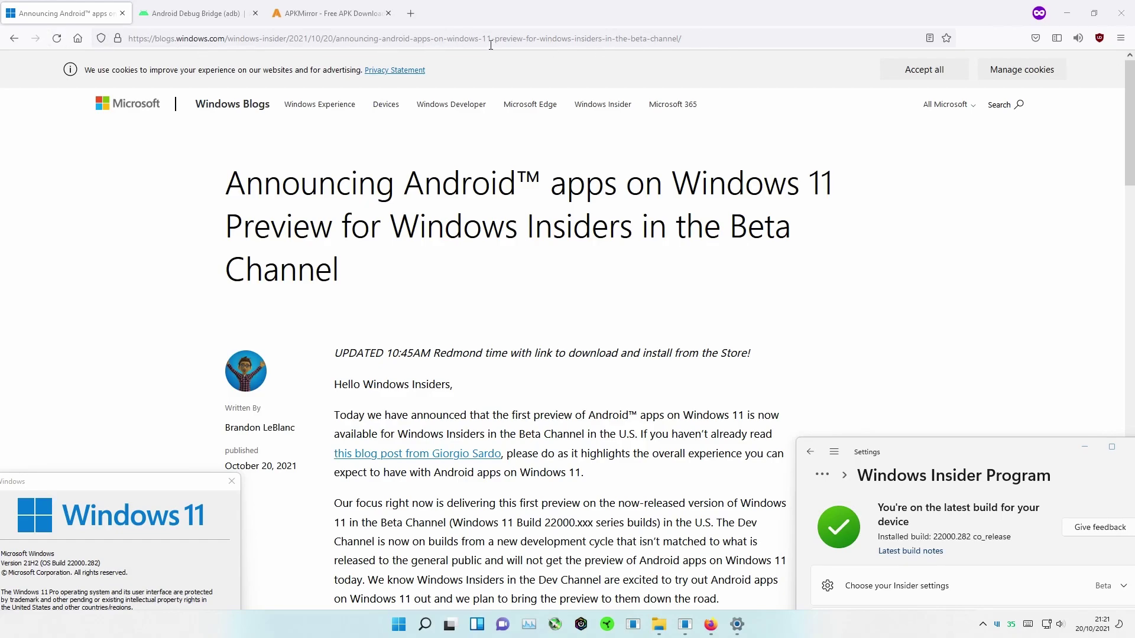
Scroll to the post's Getting started section and follow its link to the Amazon Appstore Store listing
scroll(617, 171, down, 3)
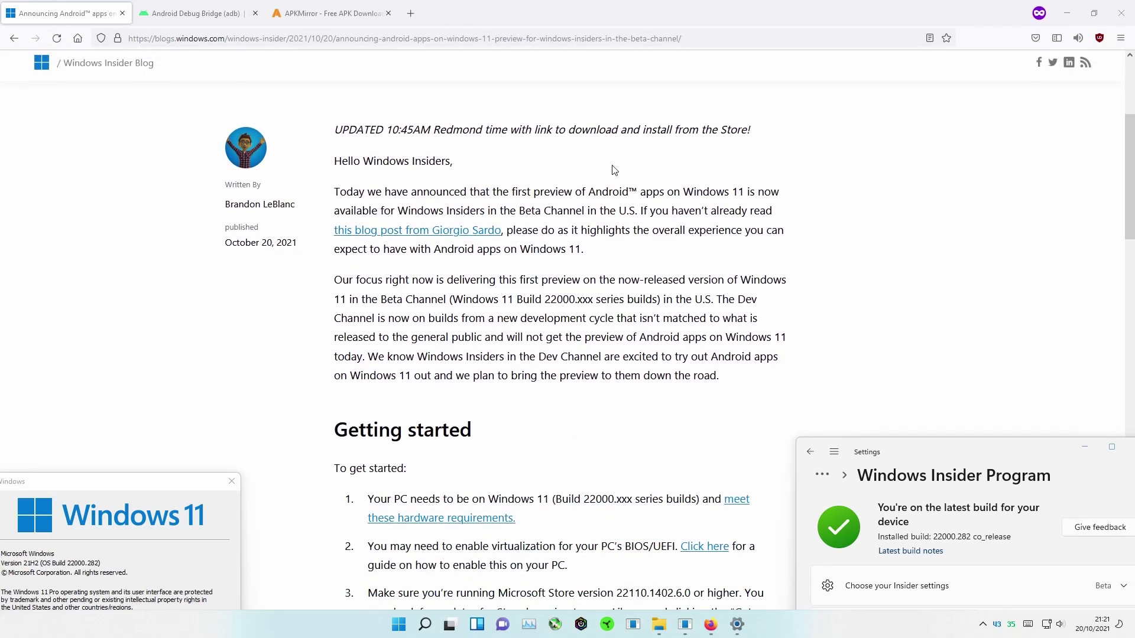
scroll(614, 170, down, 4)
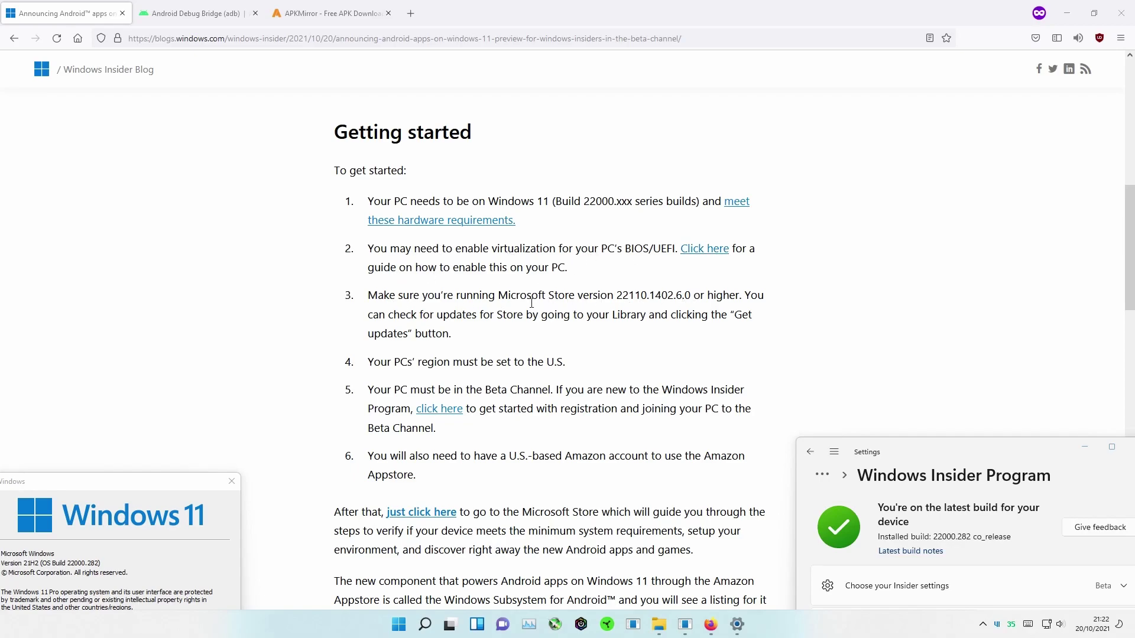
scroll(572, 300, down, 3)
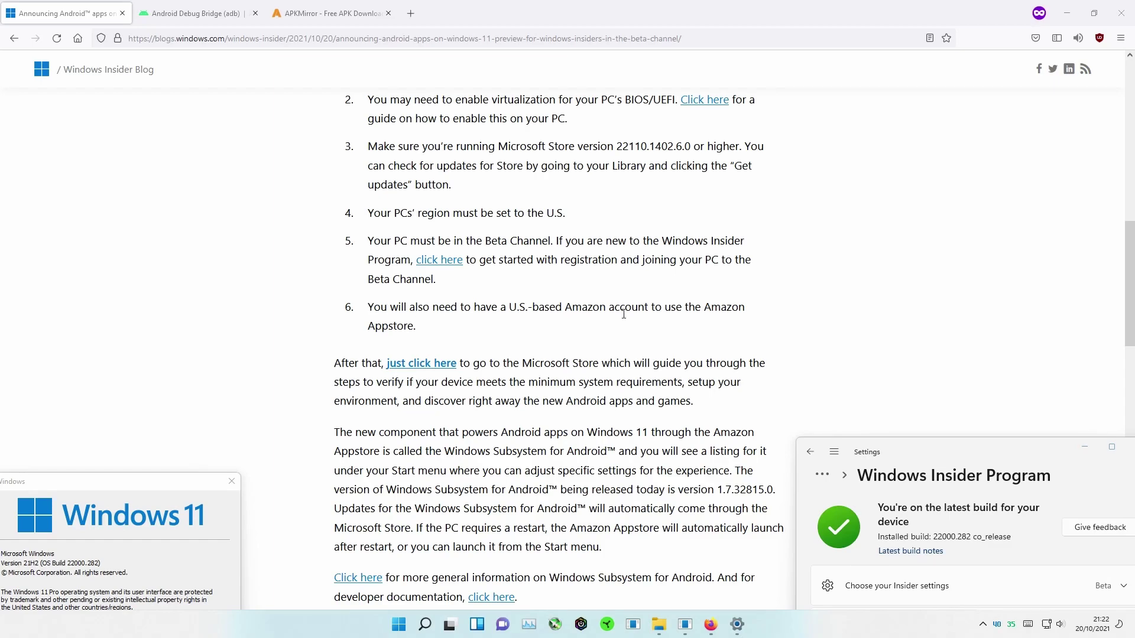
click(419, 365)
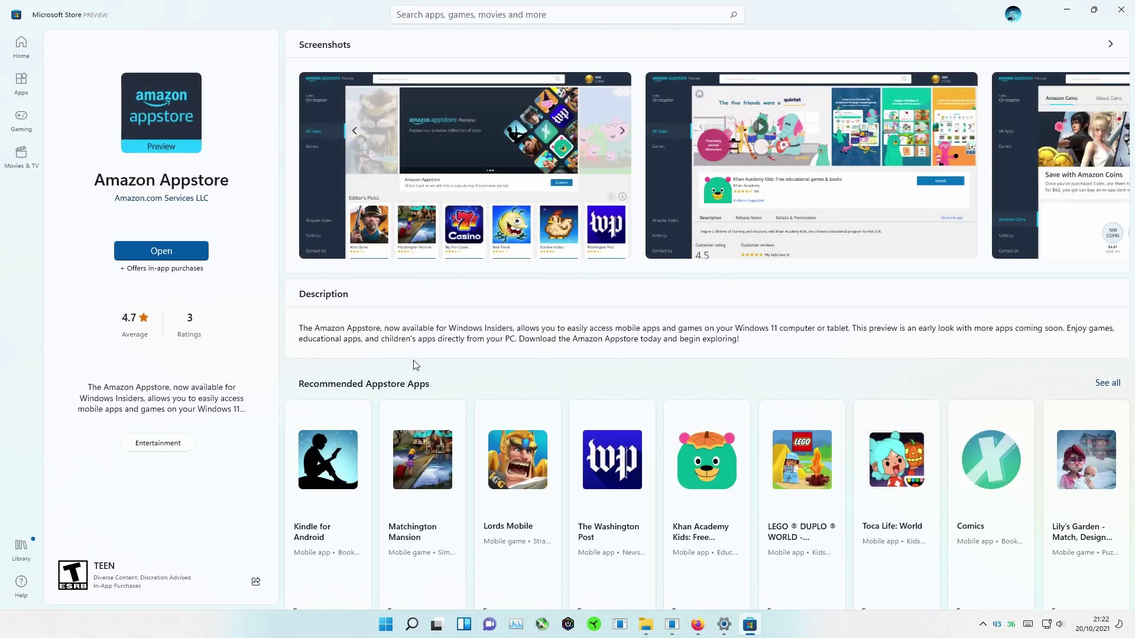
click(185, 255)
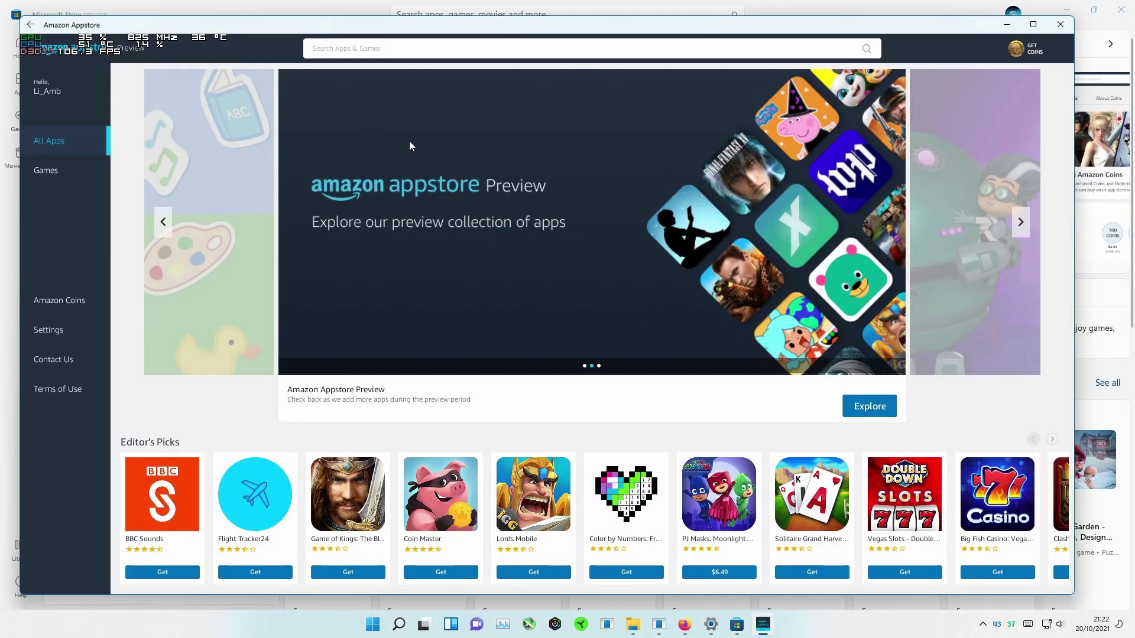
scroll(413, 144, down, 5)
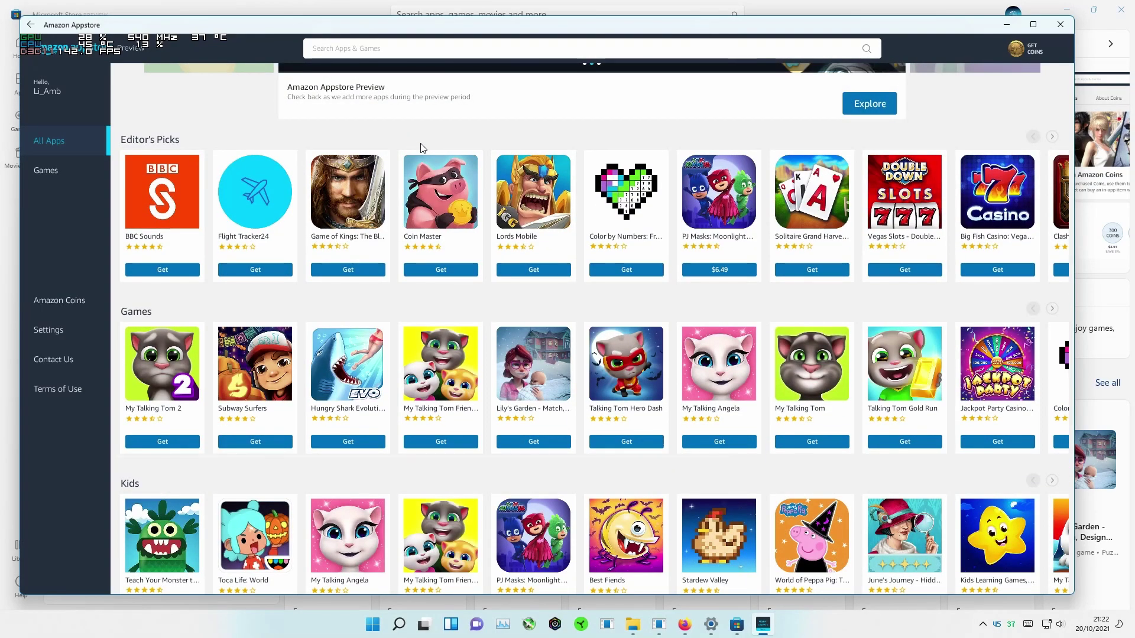
scroll(417, 151, down, 3)
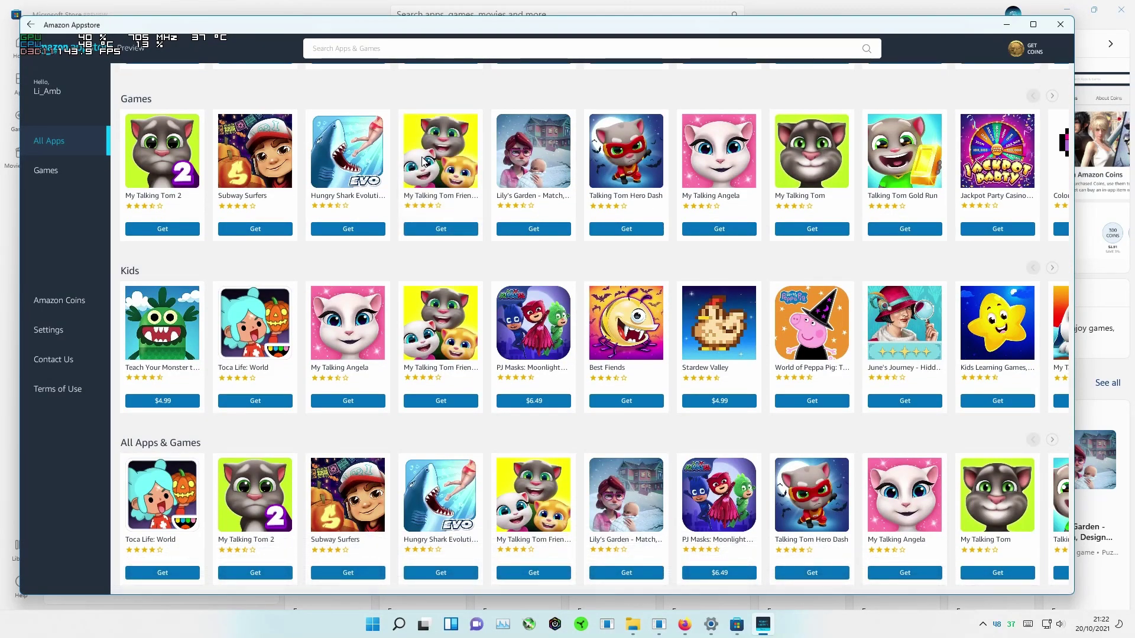
click(362, 48)
click(348, 73)
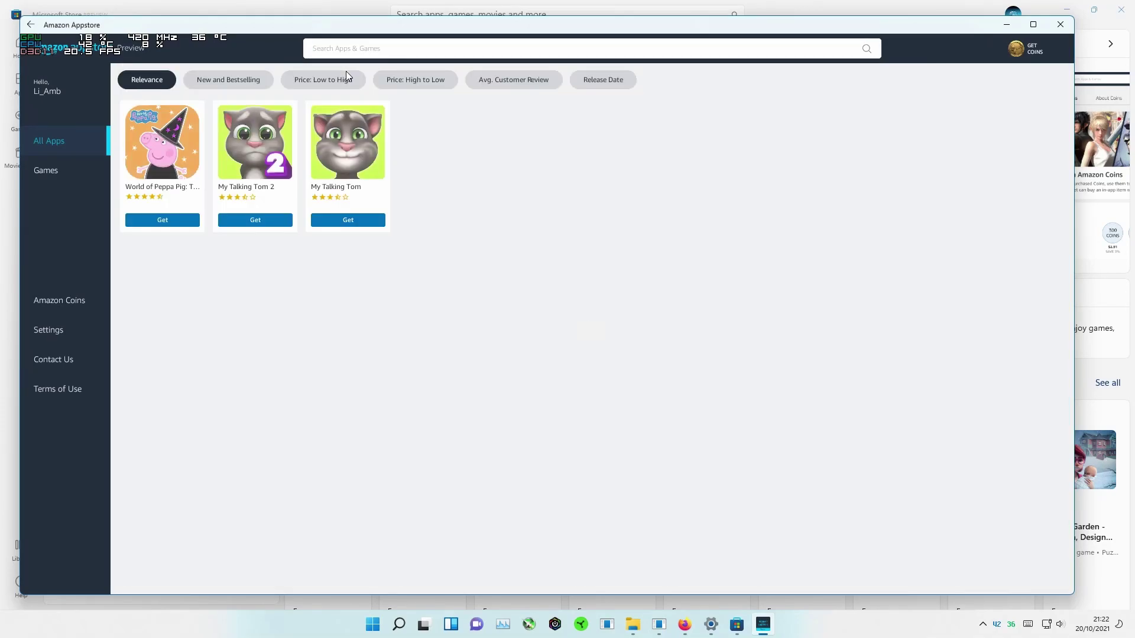
click(356, 50)
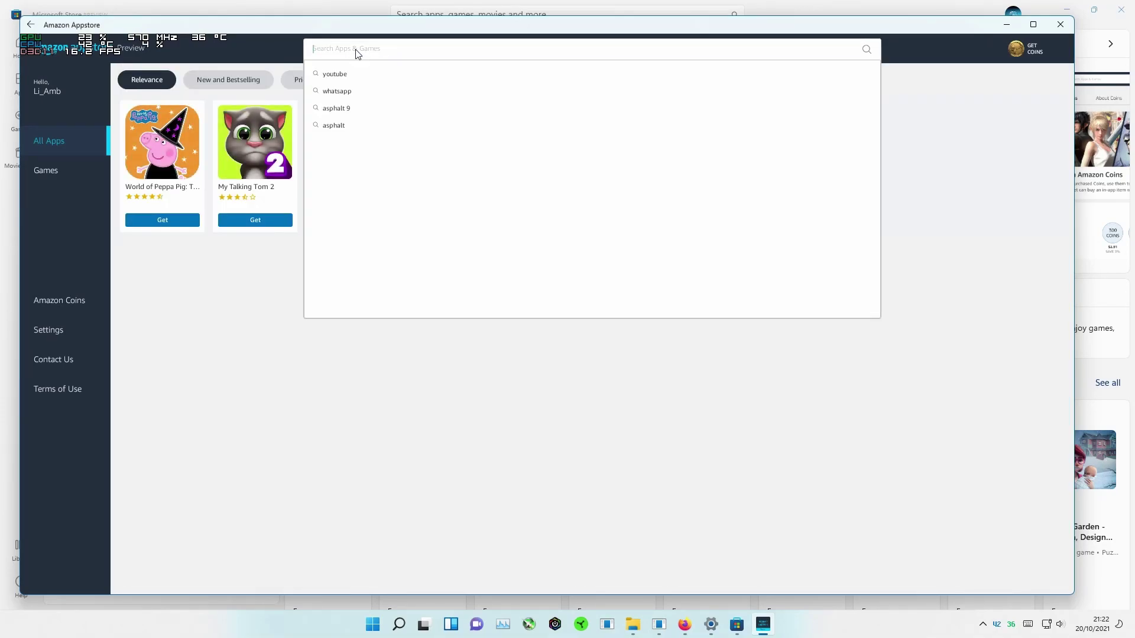
click(341, 93)
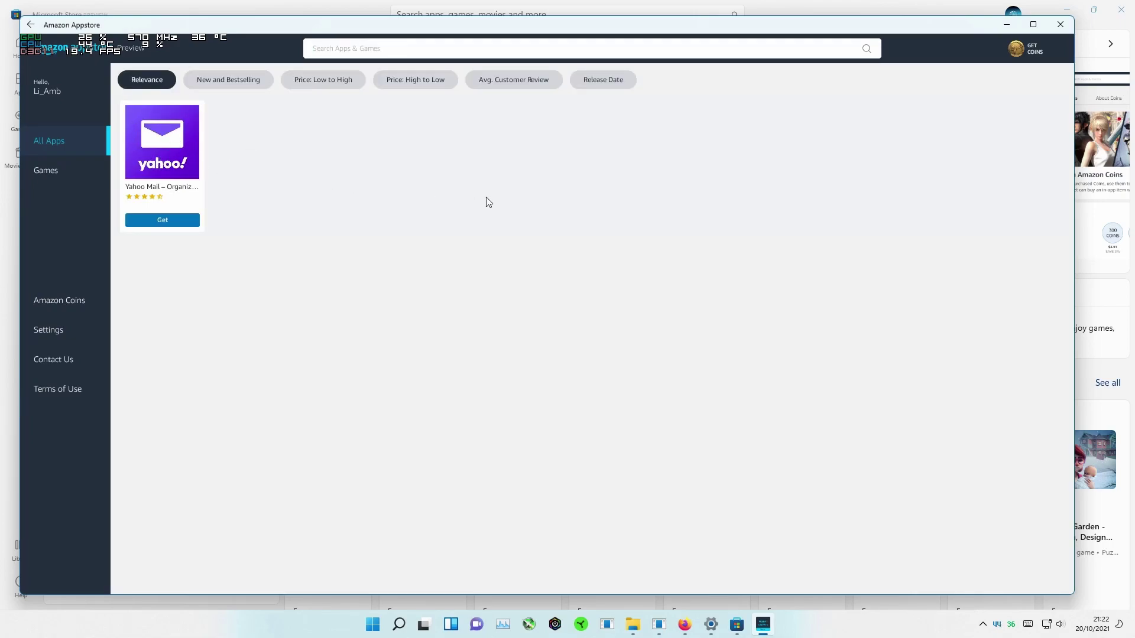
click(1061, 25)
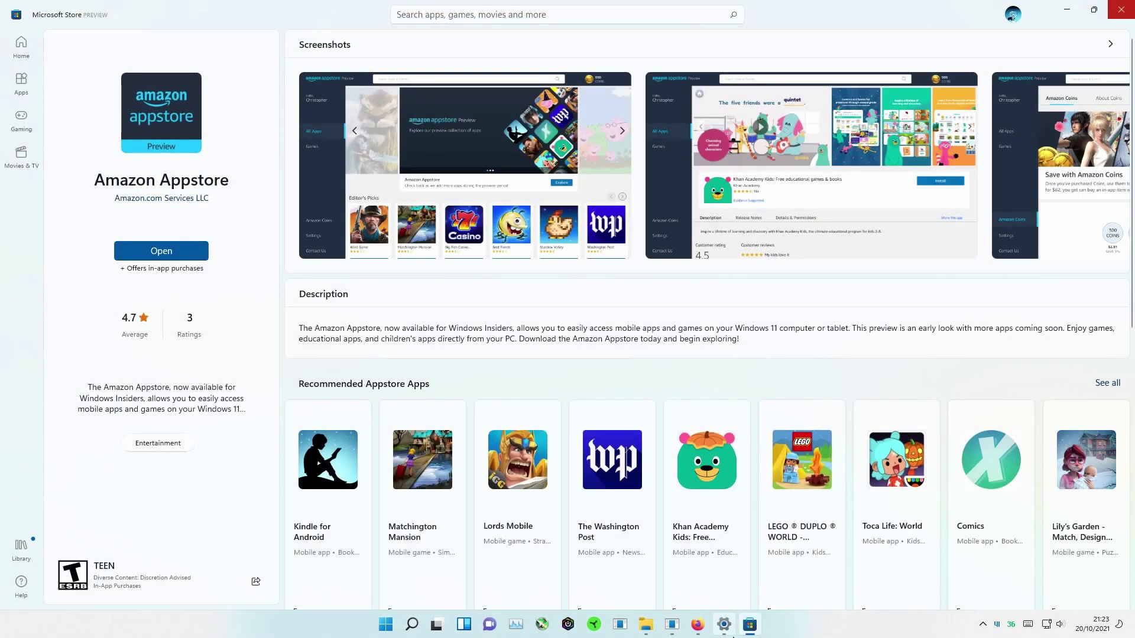
Close Microsoft Store and launch Windows Subsystem for Android settings through a 'windows' Start search
key(alt+Tab)
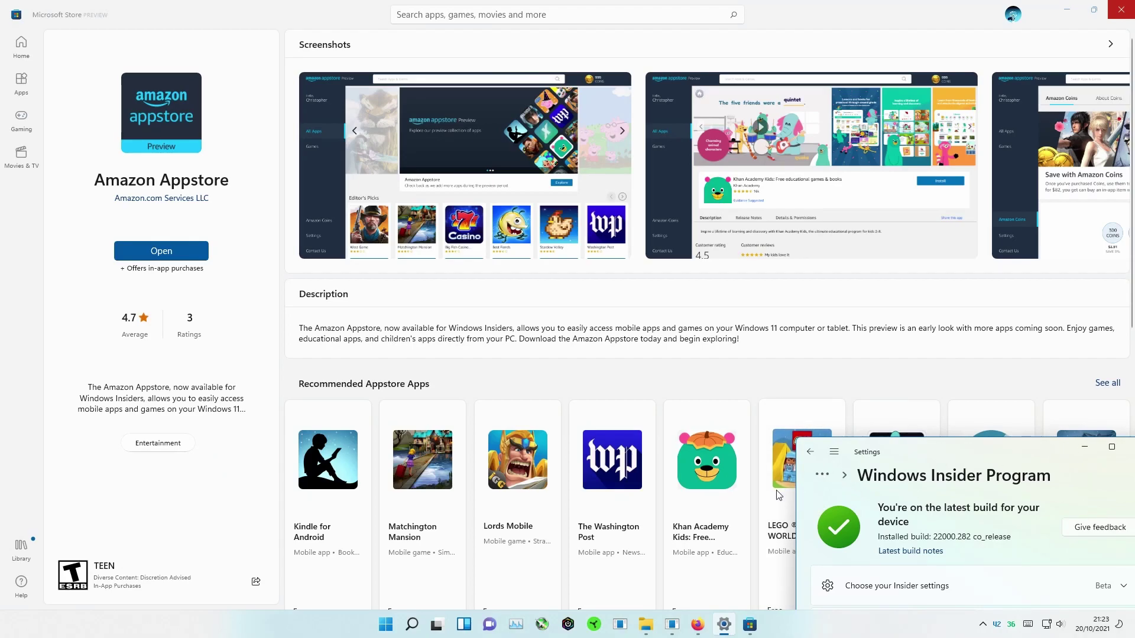
key(alt+F4)
key(super+s)
text(windows)
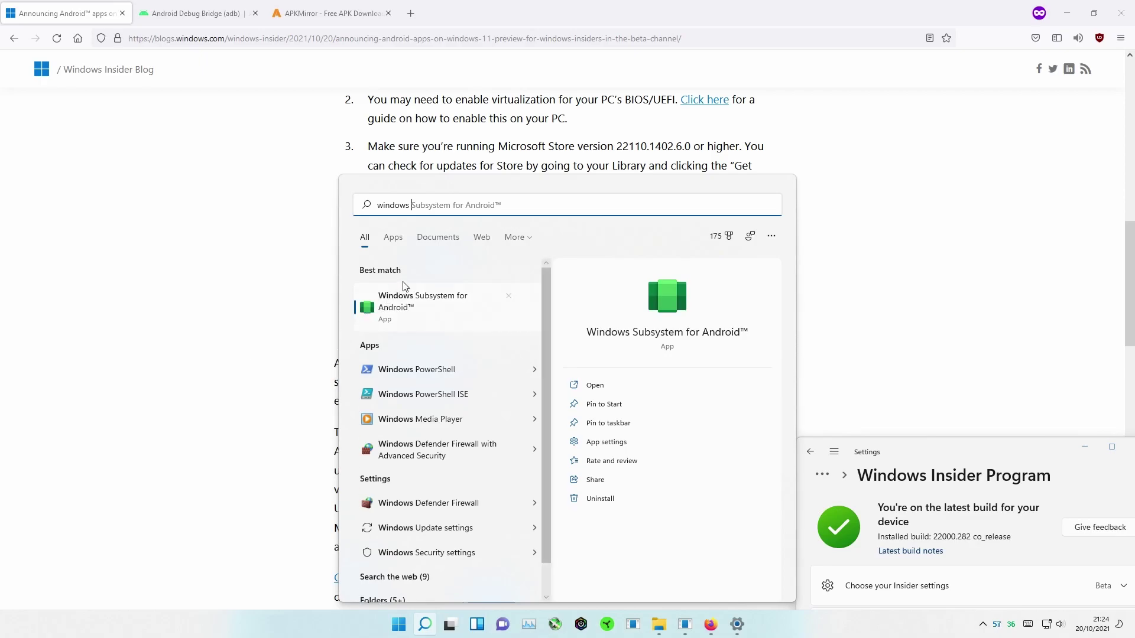
click(418, 309)
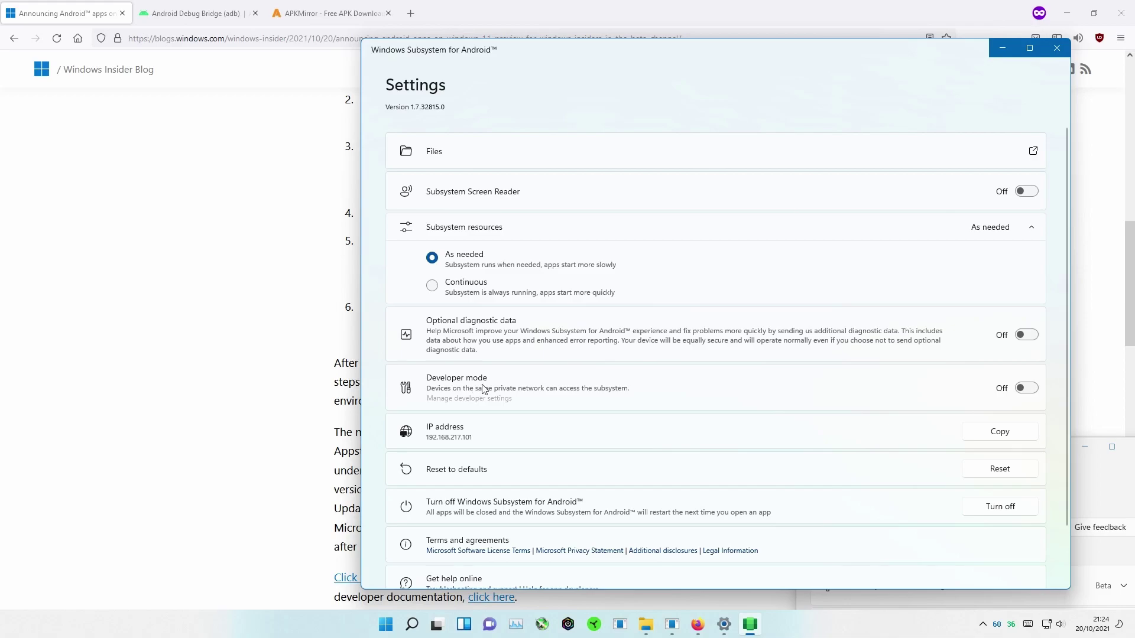
Turn Developer mode On, then switch to the Android Debug Bridge (adb) documentation tab
click(1027, 389)
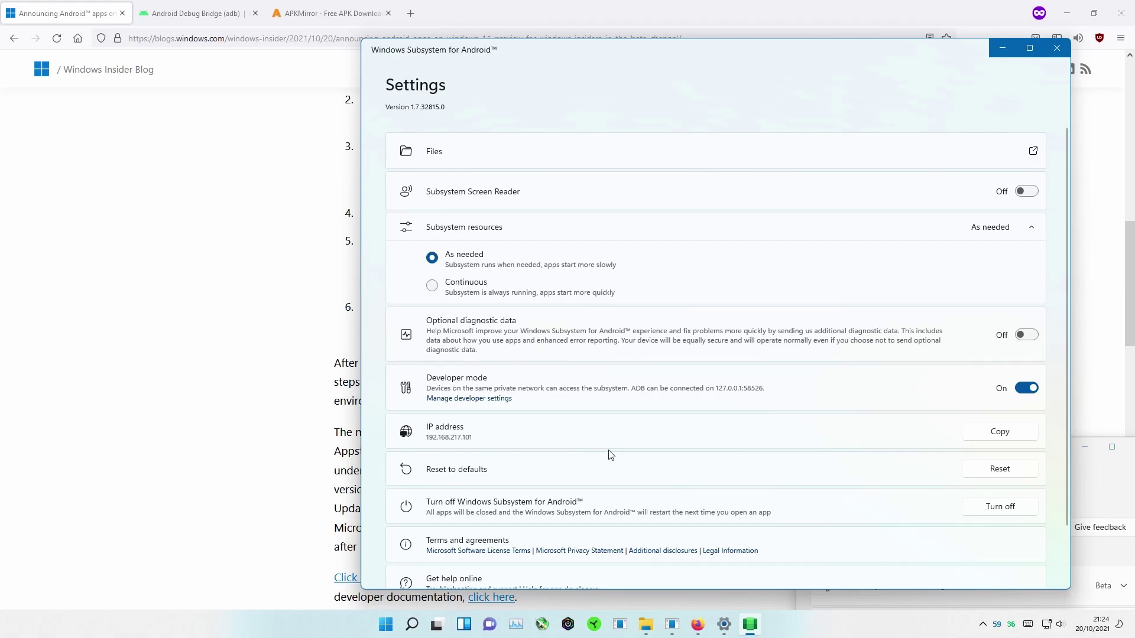
click(177, 16)
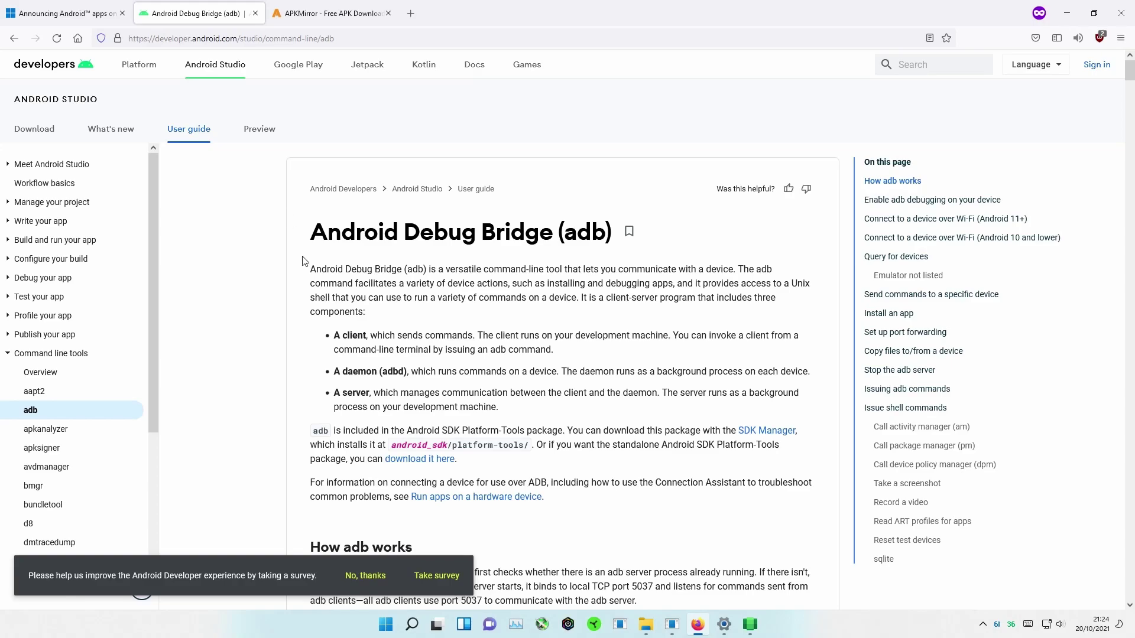
Dismiss the survey banner and go to the SDK Platform-Tools download page
click(376, 577)
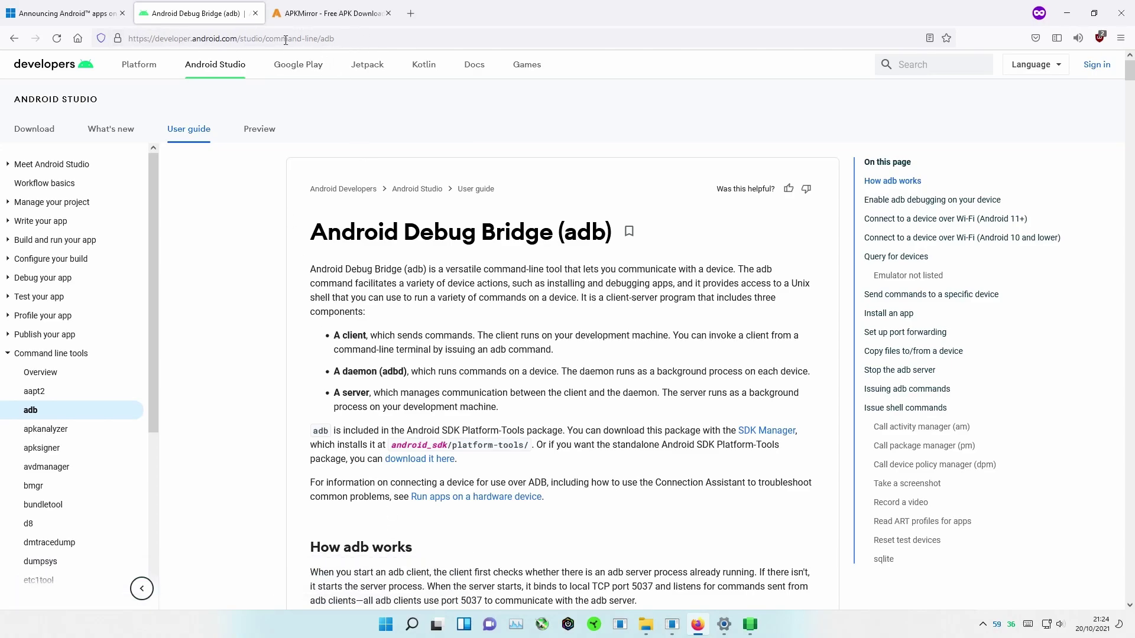
scroll(255, 256, down, 3)
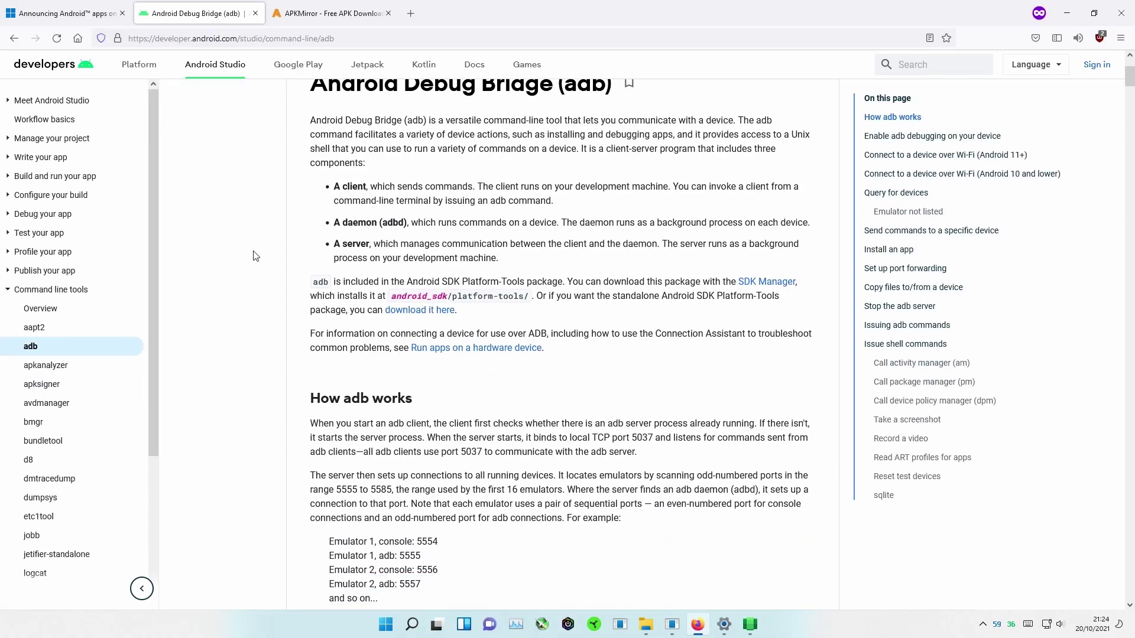
click(424, 315)
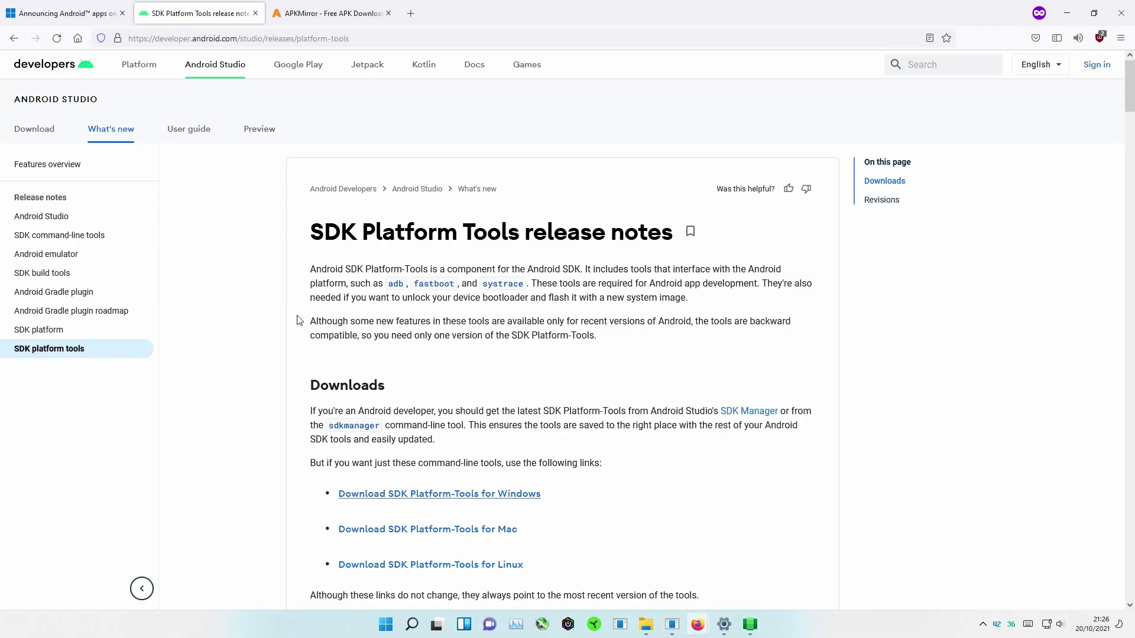
Accept the licence terms and save platform-tools_r31.0.3-windows.zip into Downloads
scroll(518, 178, down, 4)
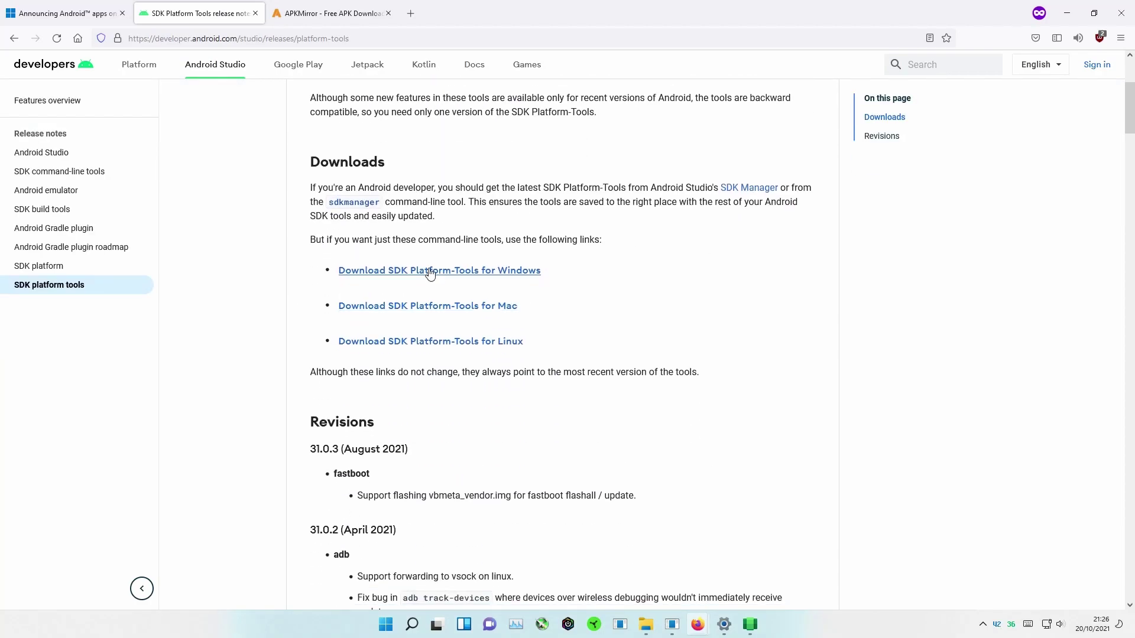
click(429, 271)
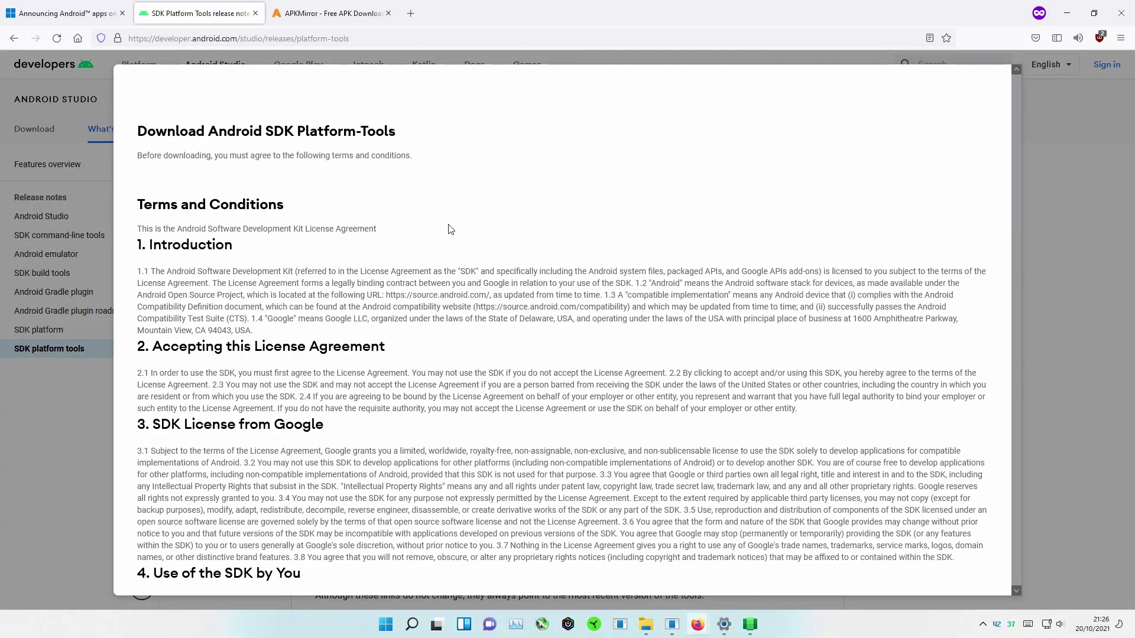
scroll(451, 229, down, 20)
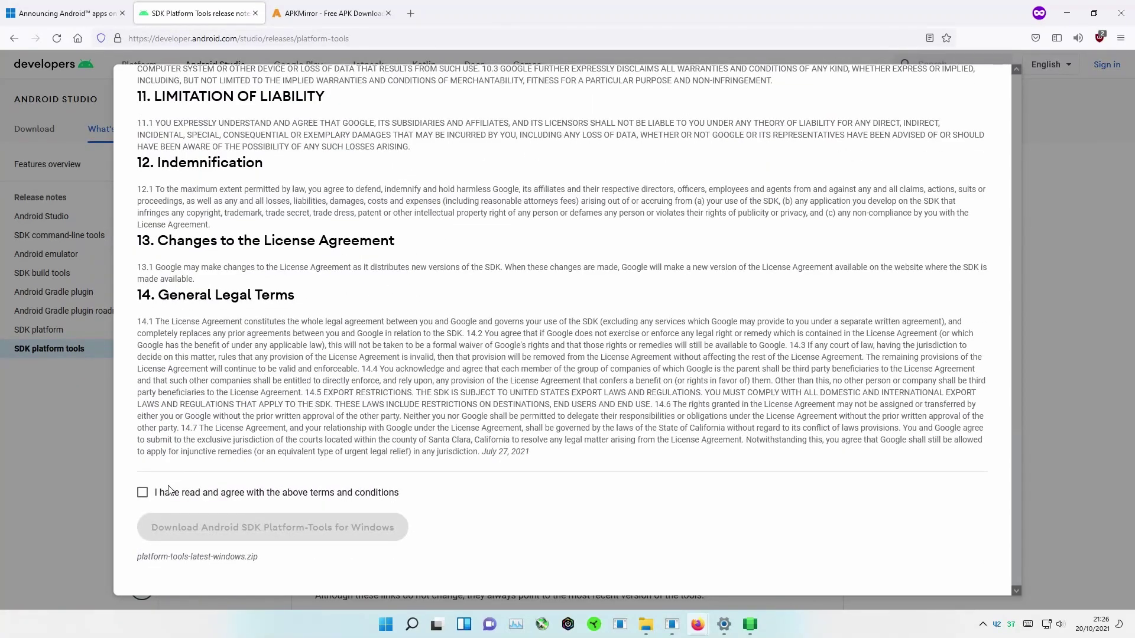
click(145, 493)
click(244, 532)
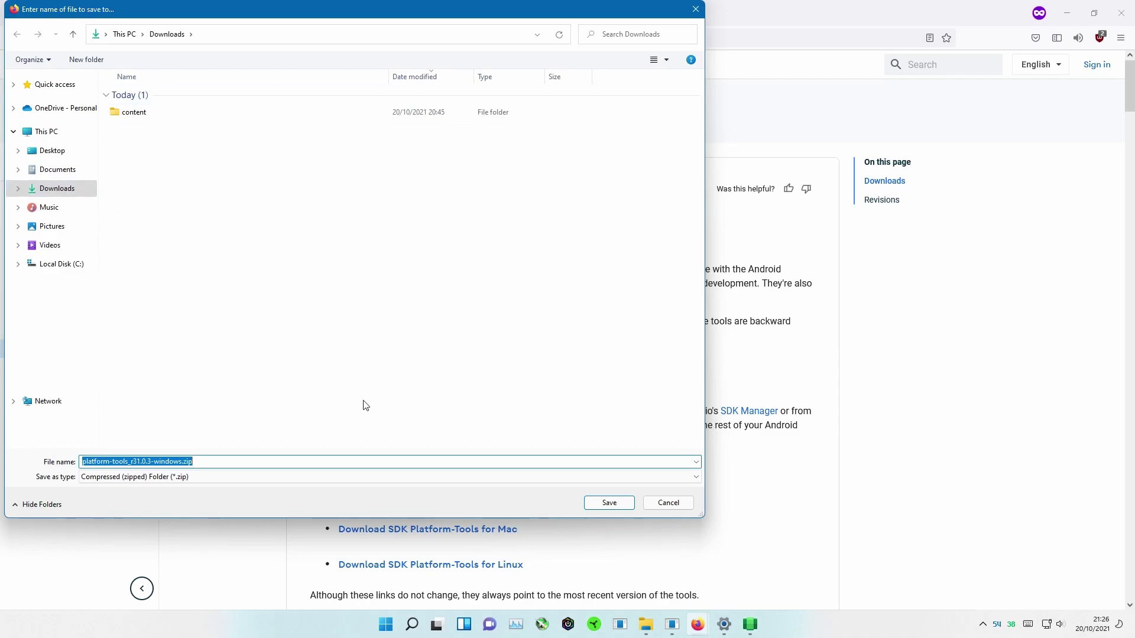
click(604, 505)
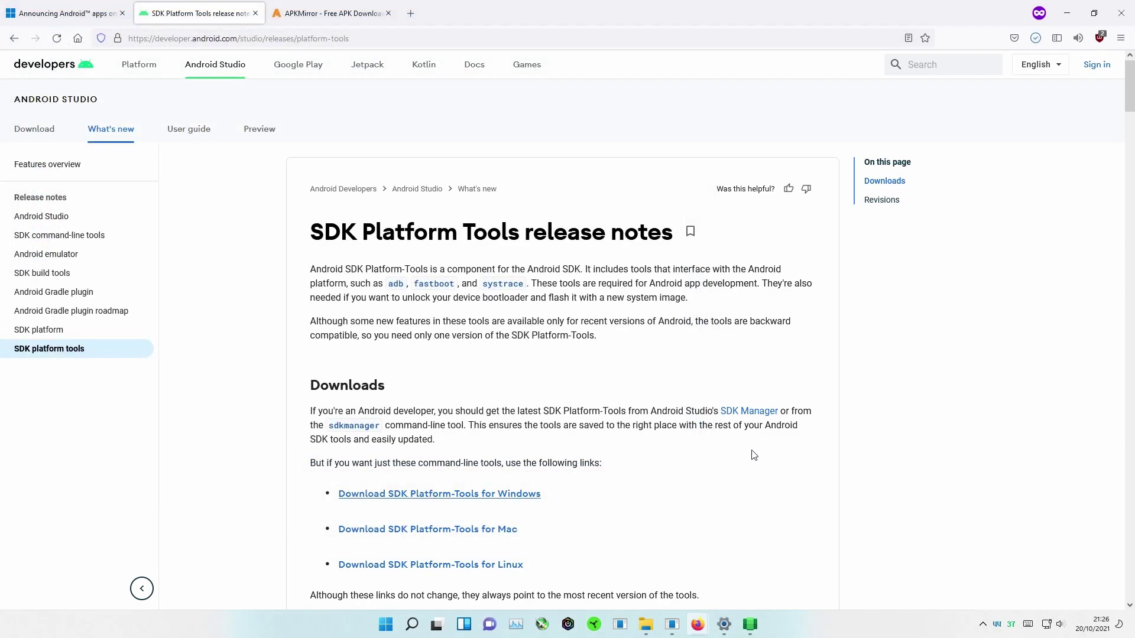
click(646, 625)
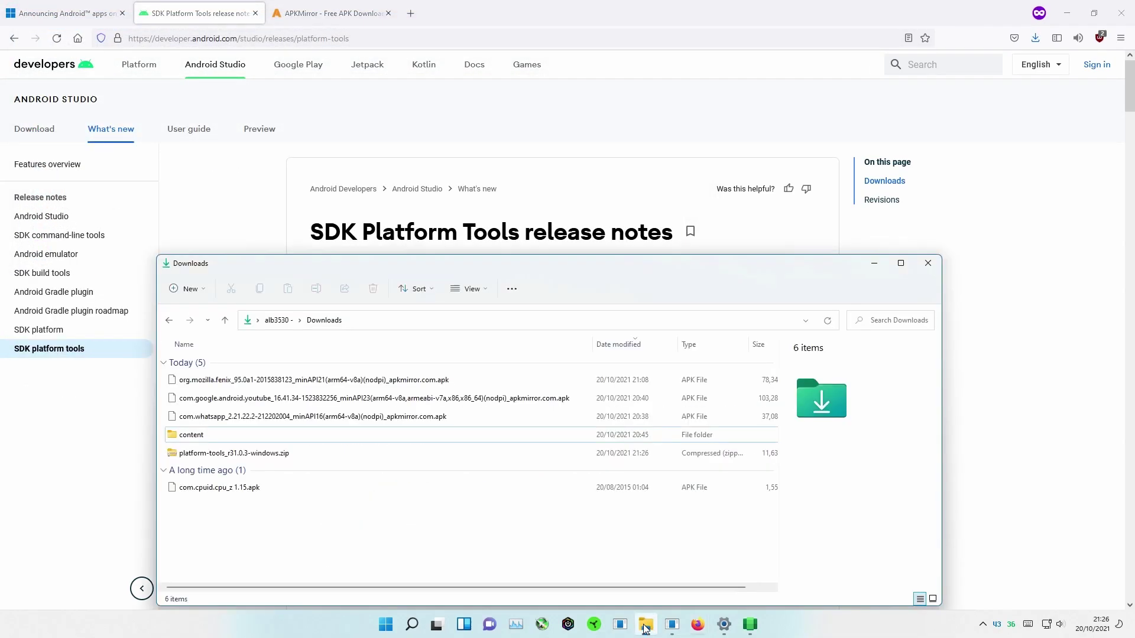
Extract the zip into a platform-tools_r31.0.3-windows folder in Downloads
right_click(219, 459)
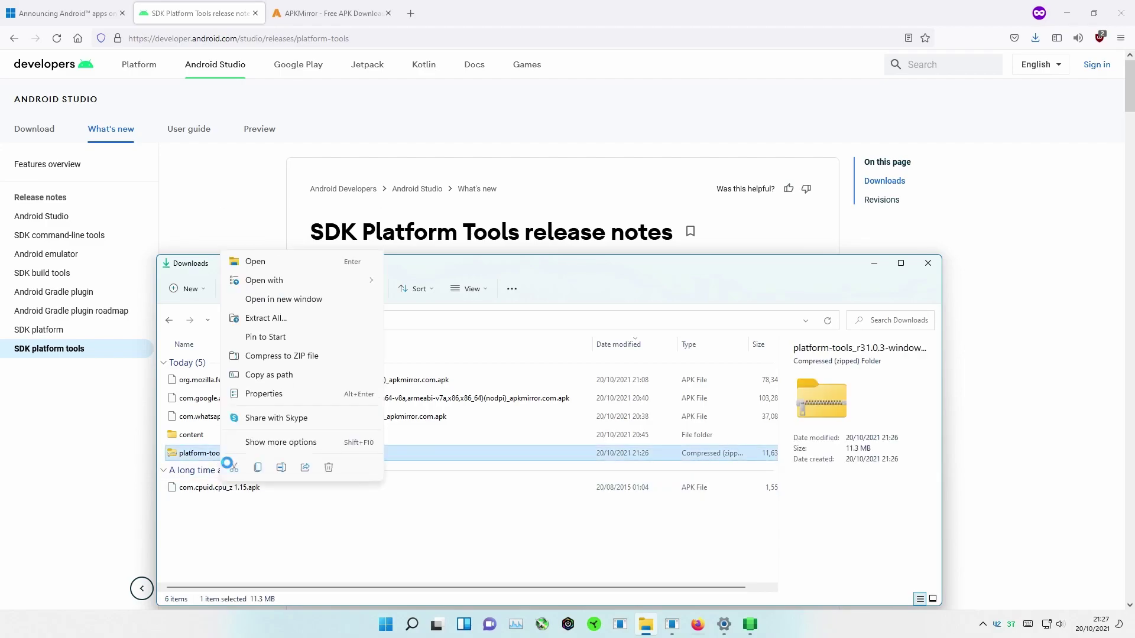
click(272, 323)
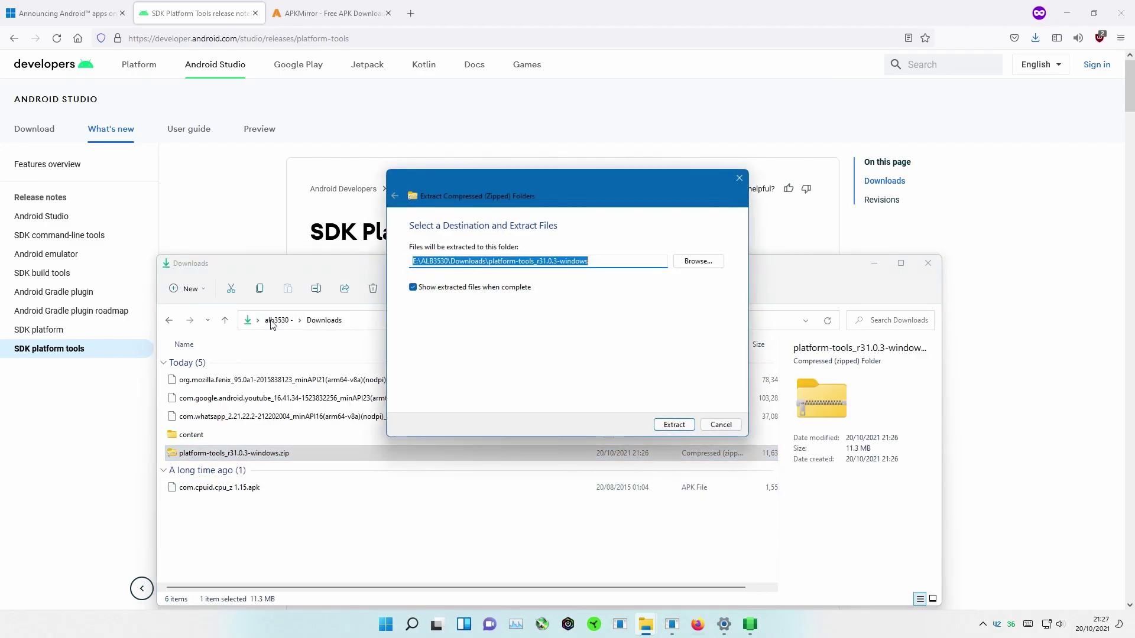
click(674, 425)
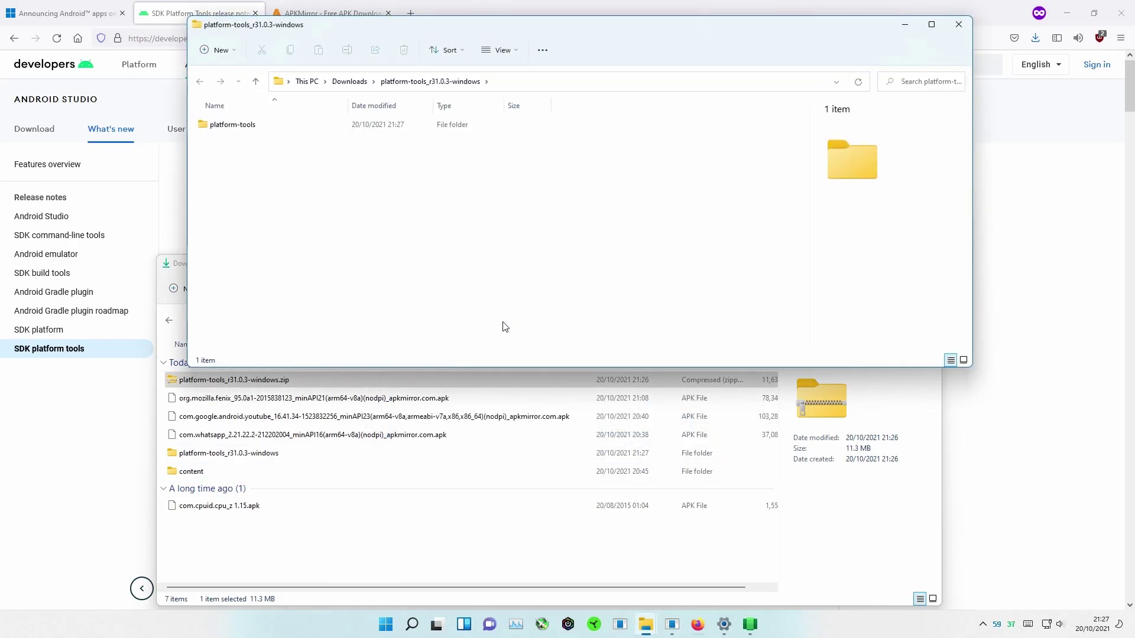
key(alt+F4)
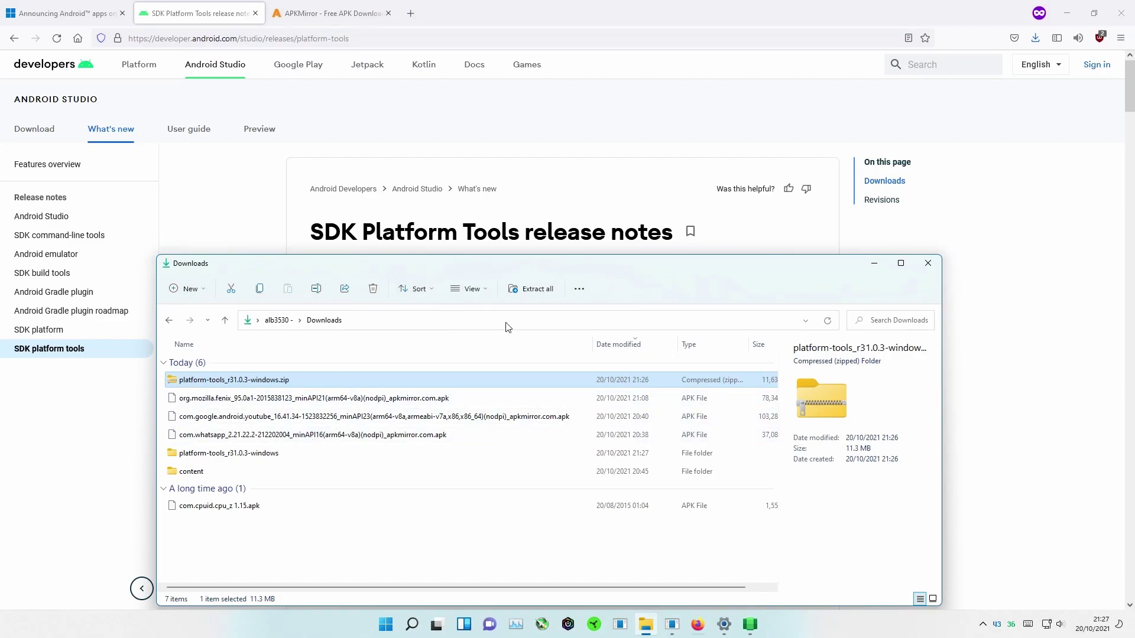
Bring the Windows Subsystem for Android settings back up from the taskbar and narrow its window
mouse_move(755, 628)
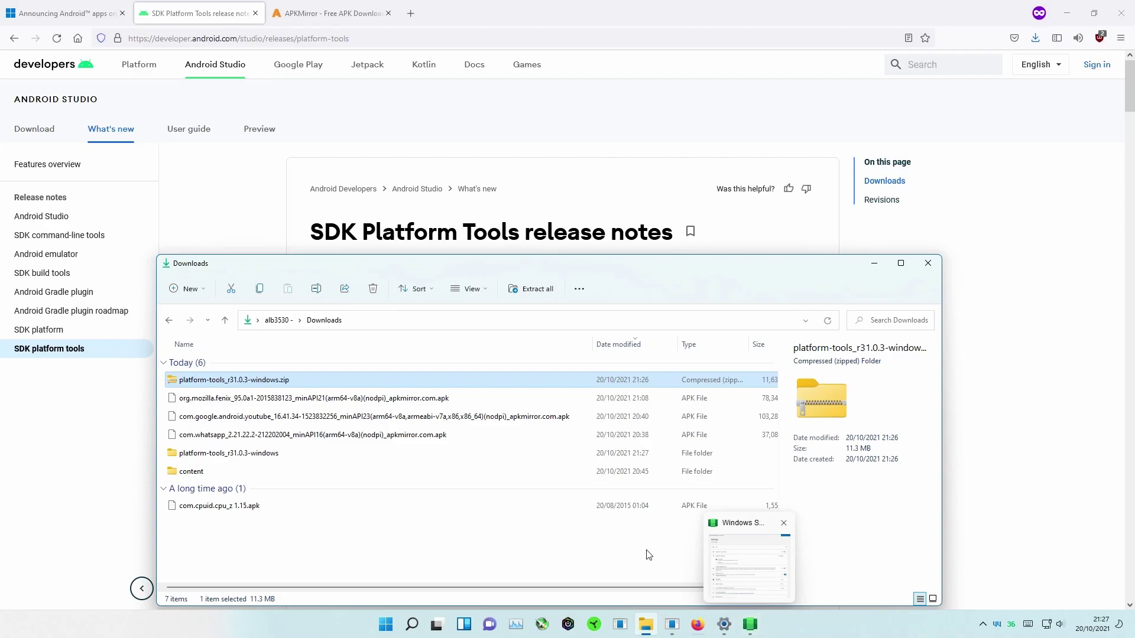
click(609, 559)
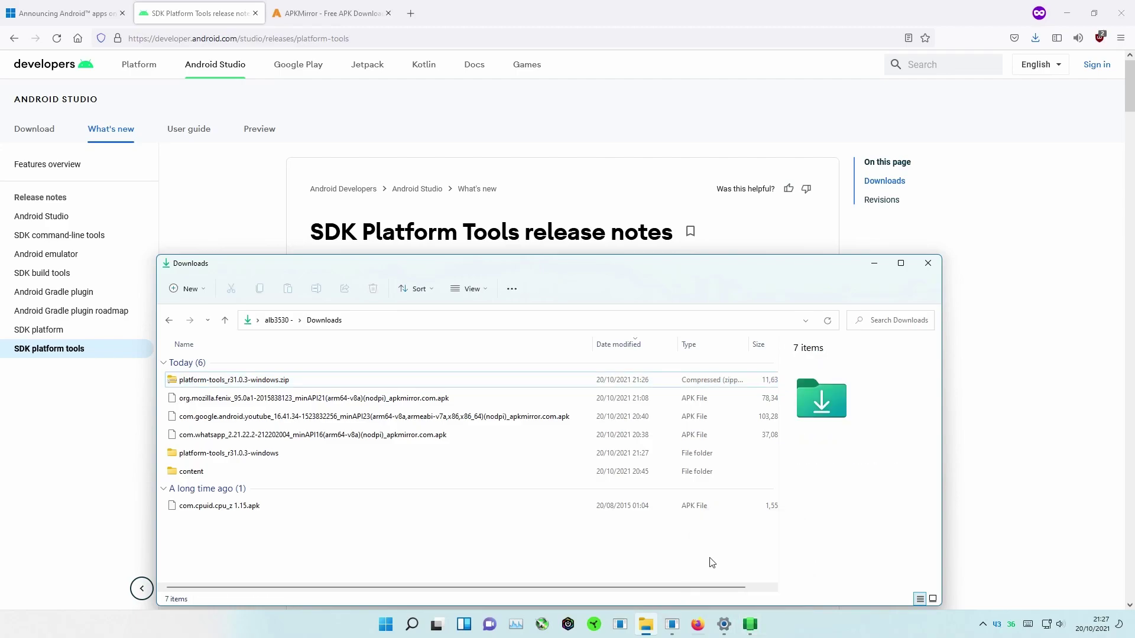
click(751, 625)
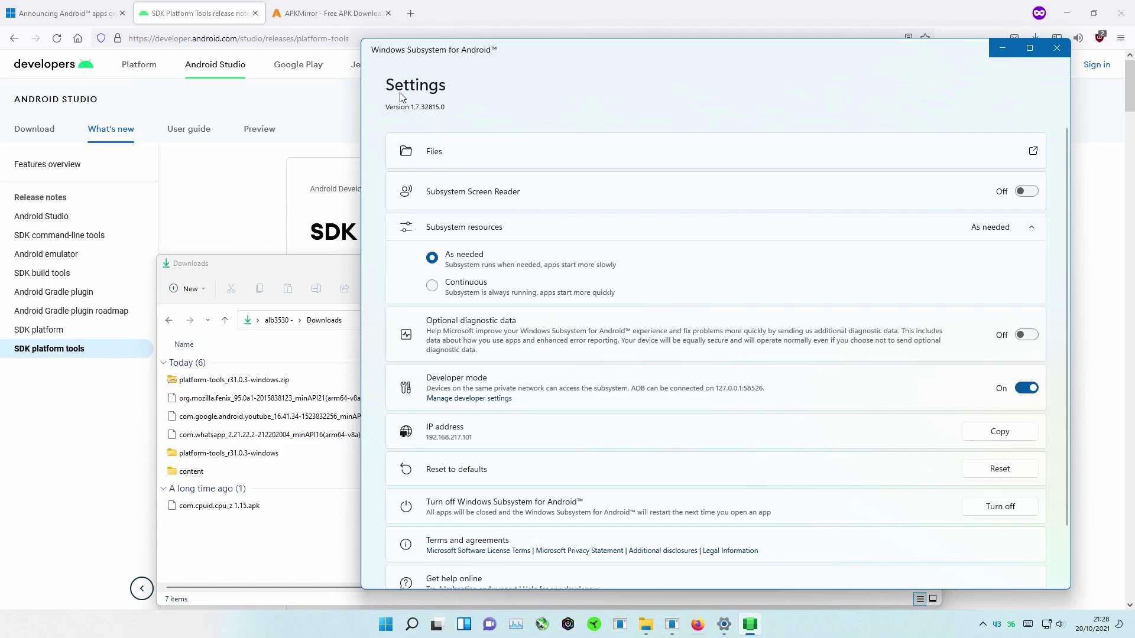
drag(362, 83, 668, 89)
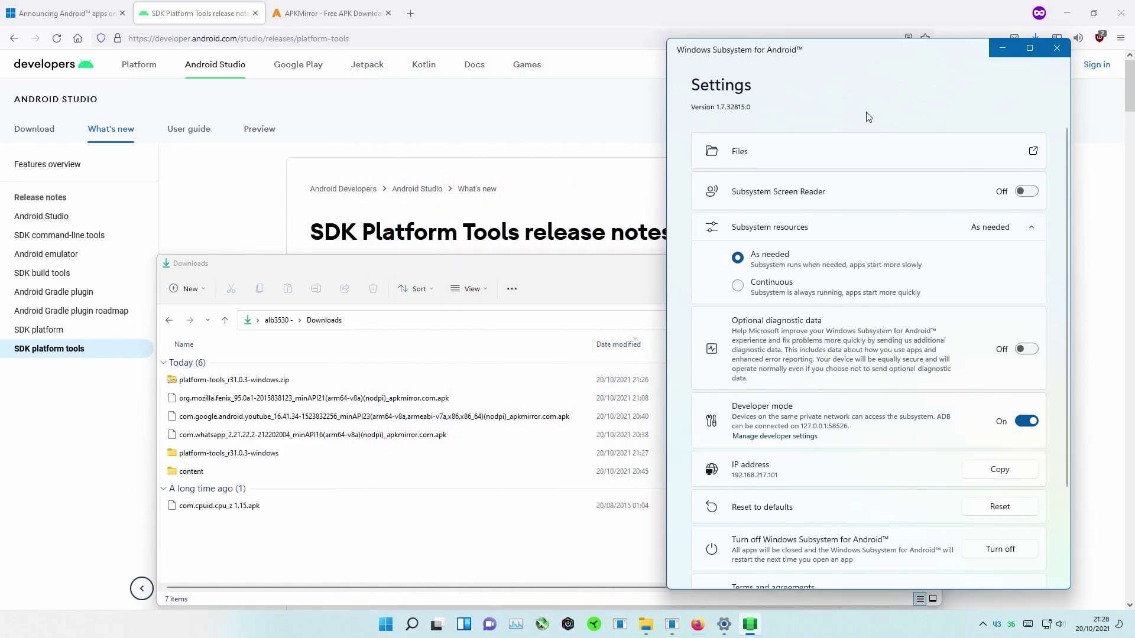
Place Downloads beside the WSA settings and open platform-tools_r31.0.3-windows\platform-tools, where adb.exe is
drag(821, 53, 921, 75)
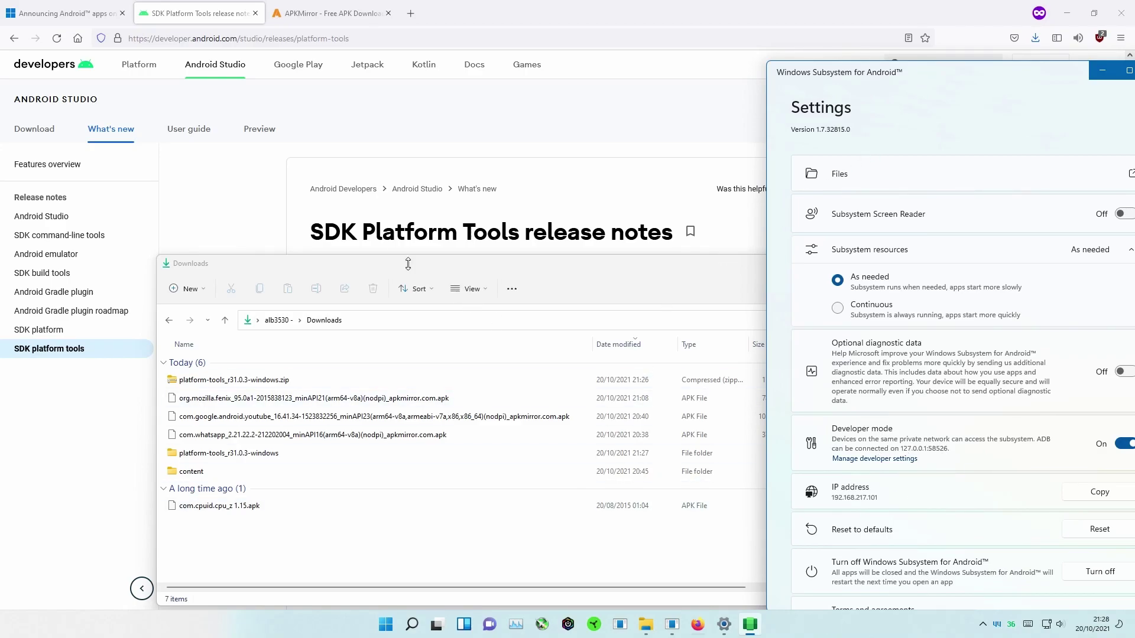
drag(413, 263, 293, 265)
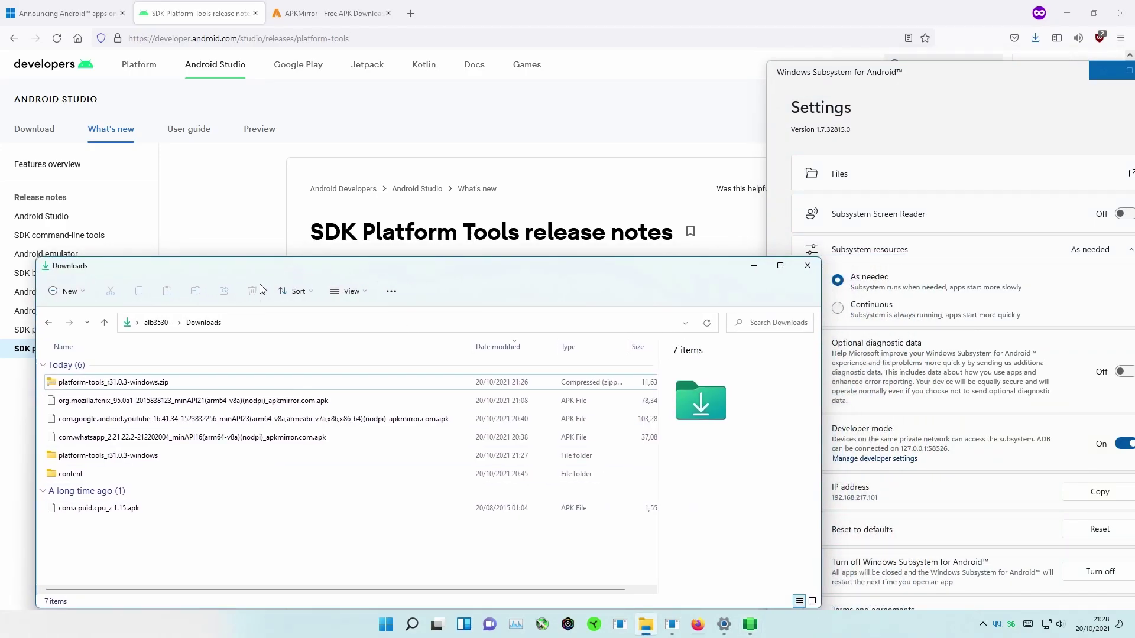
drag(821, 379, 766, 380)
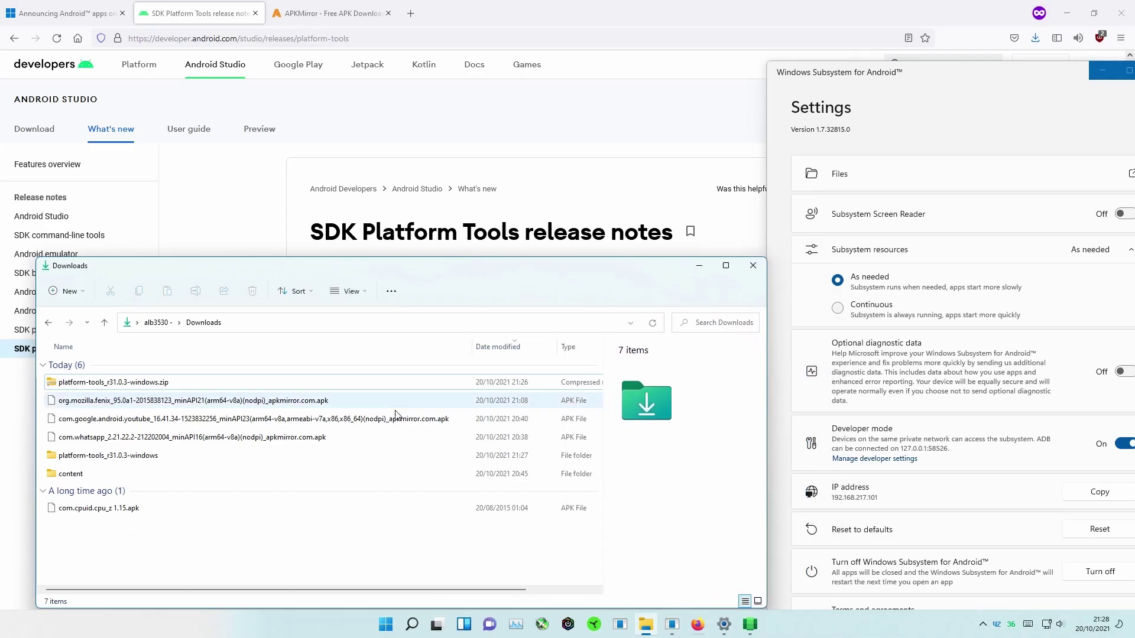
double_click(111, 457)
double_click(90, 369)
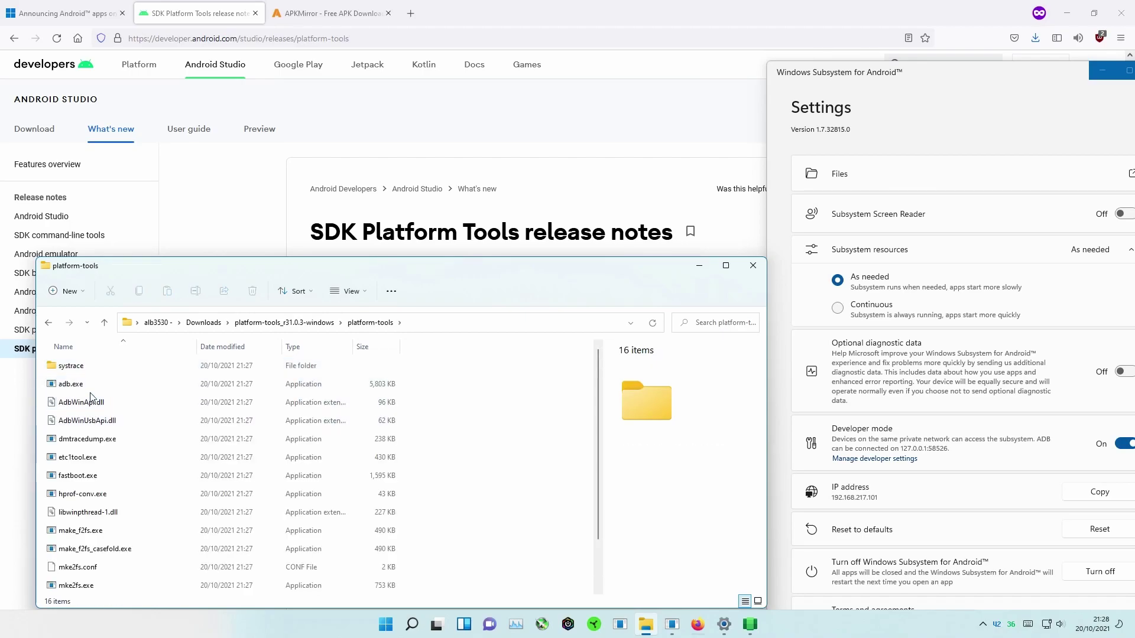
Open a Command Prompt in the platform-tools folder by entering cmd in the address bar
click(437, 331)
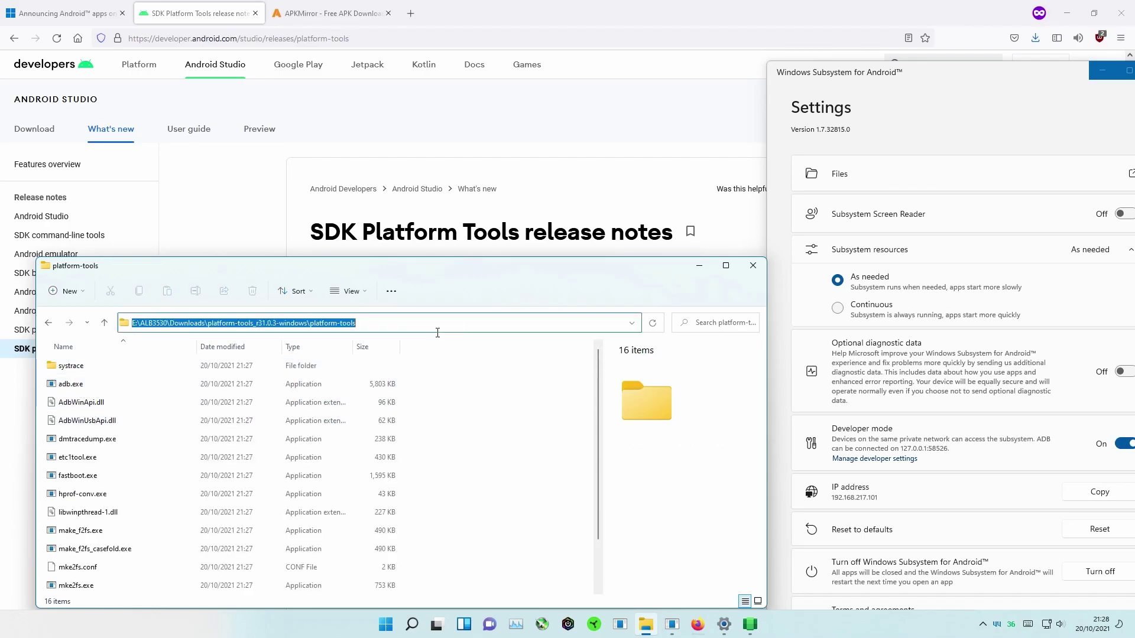
text(cmd)
key(Return)
drag(395, 60, 354, 241)
Run adb devices, then connect adb to 127.0.0.1:58526
text(adb devices)
key(Return)
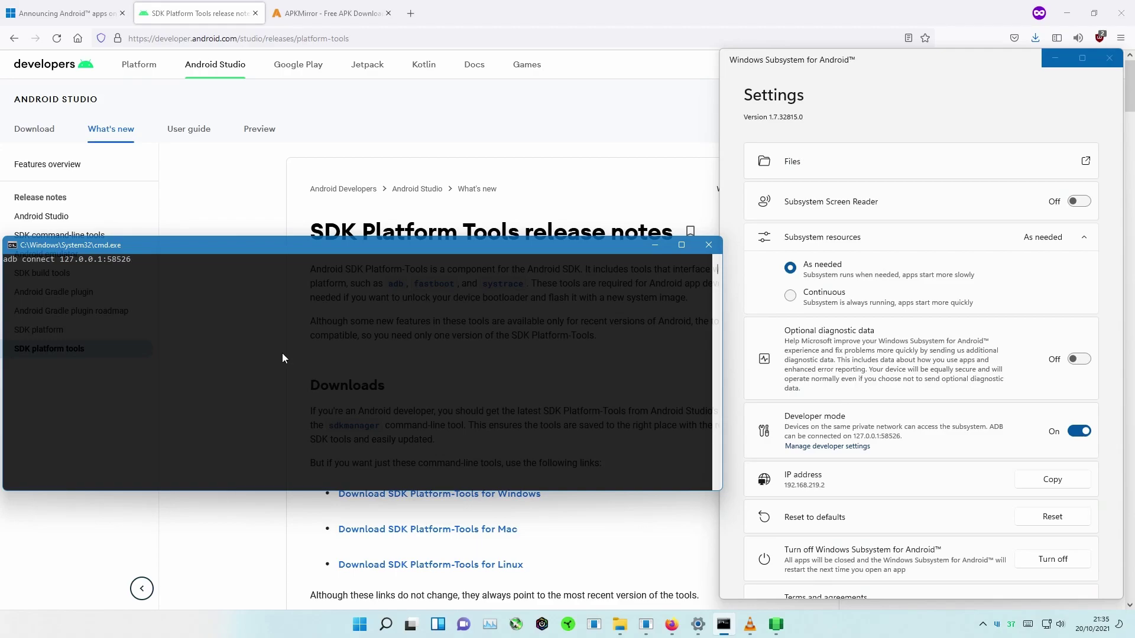
key(Return)
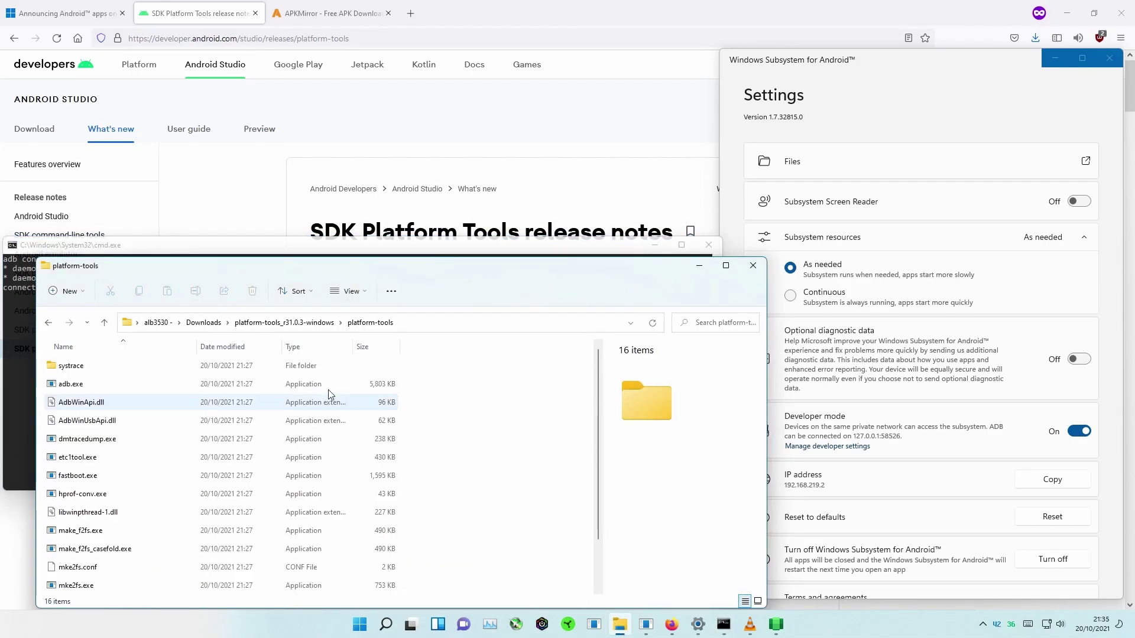
Return Explorer to Downloads beside the console and type 'adb install'
click(209, 324)
drag(237, 262, 588, 252)
click(224, 340)
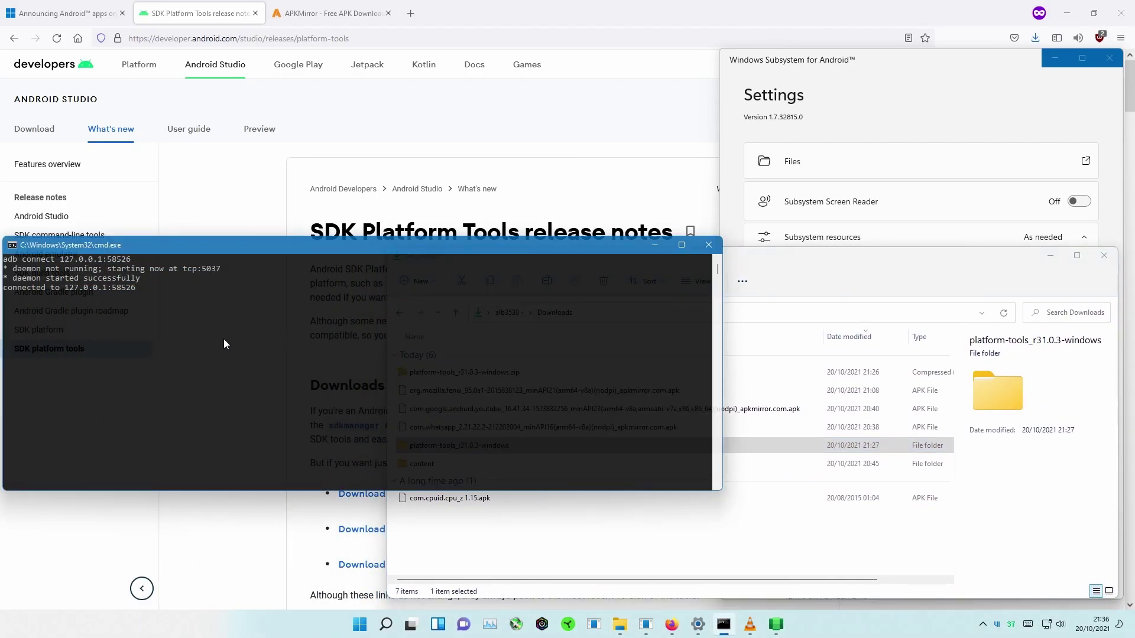
text(adb install)
Drag the WhatsApp APK's path into the command, run the install to Success, and open Start
click(437, 525)
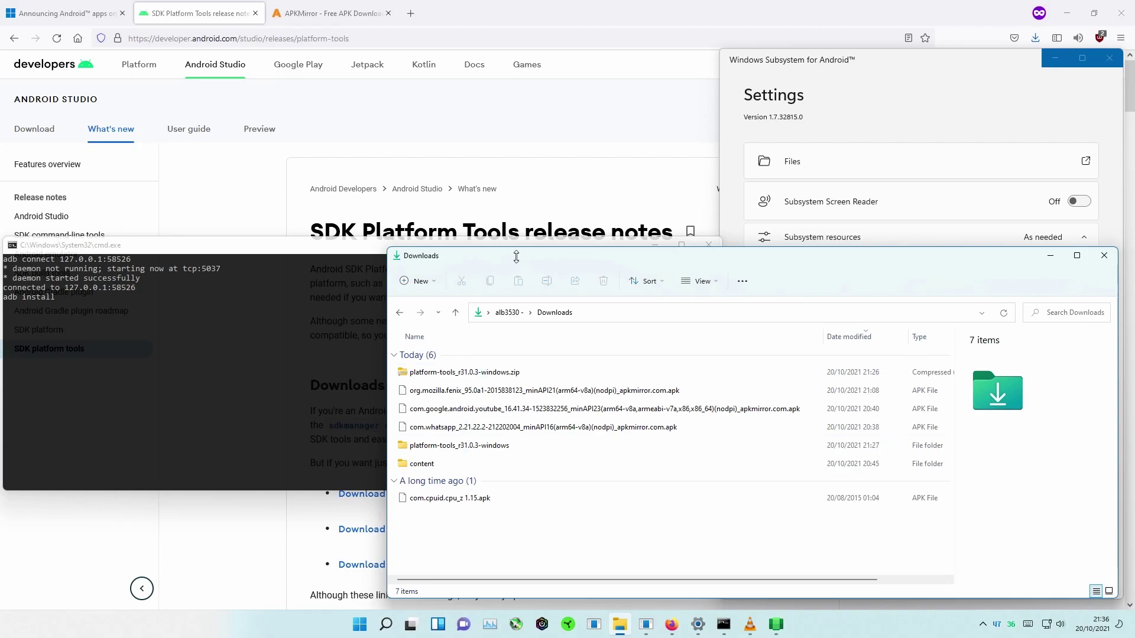
drag(526, 255, 617, 232)
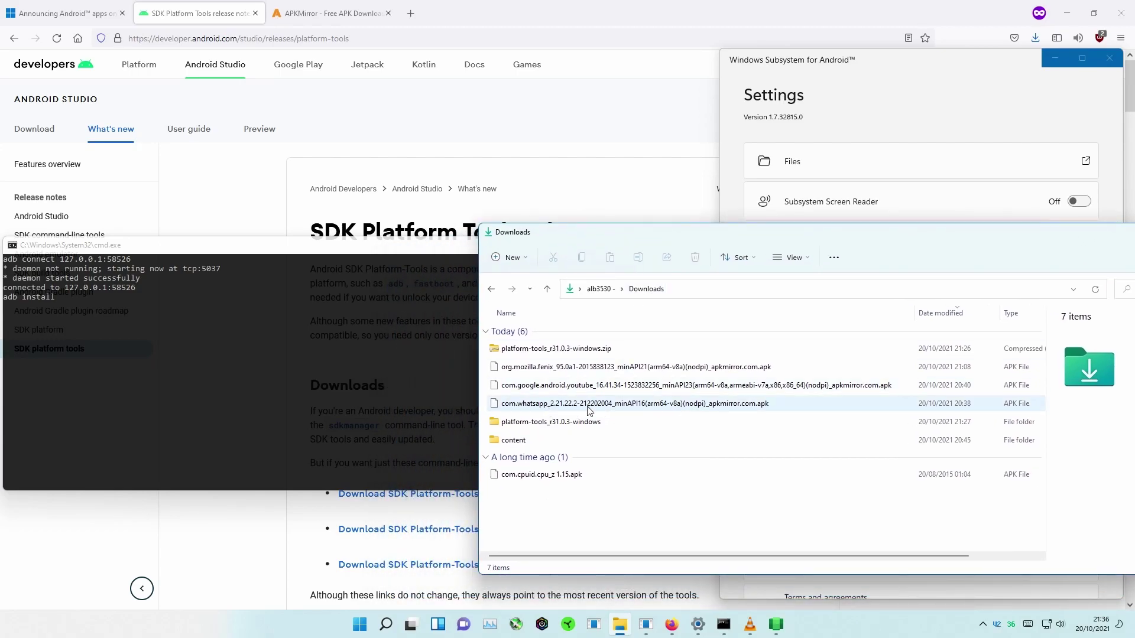
drag(565, 406, 135, 356)
click(182, 247)
key(Return)
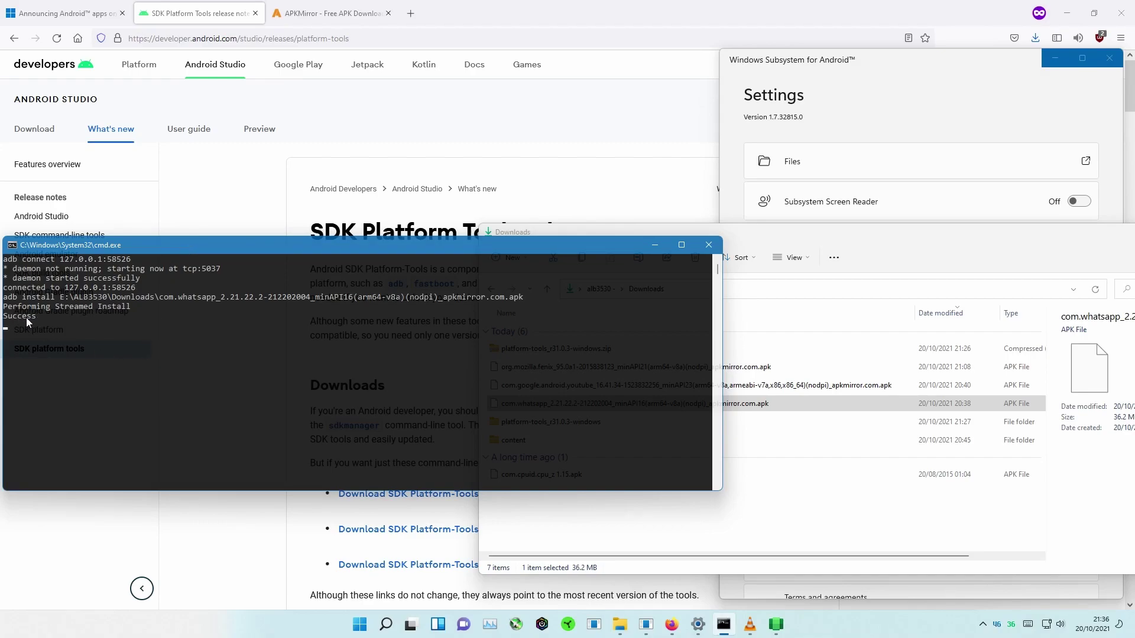
key(super)
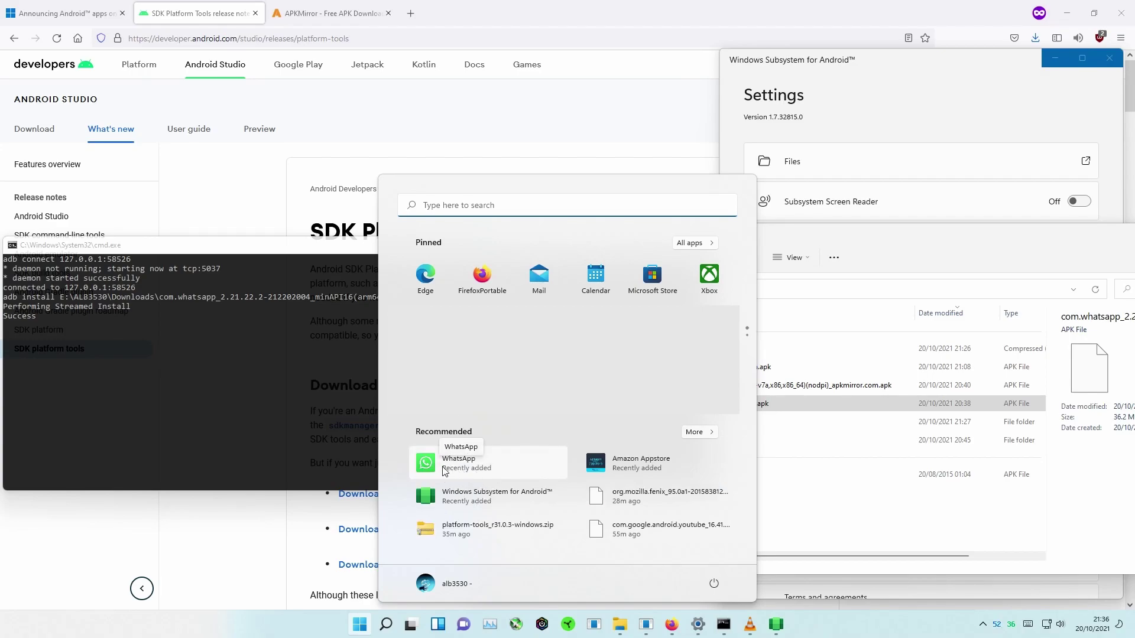
Launch WhatsApp from Start and agree to its terms of service
click(457, 467)
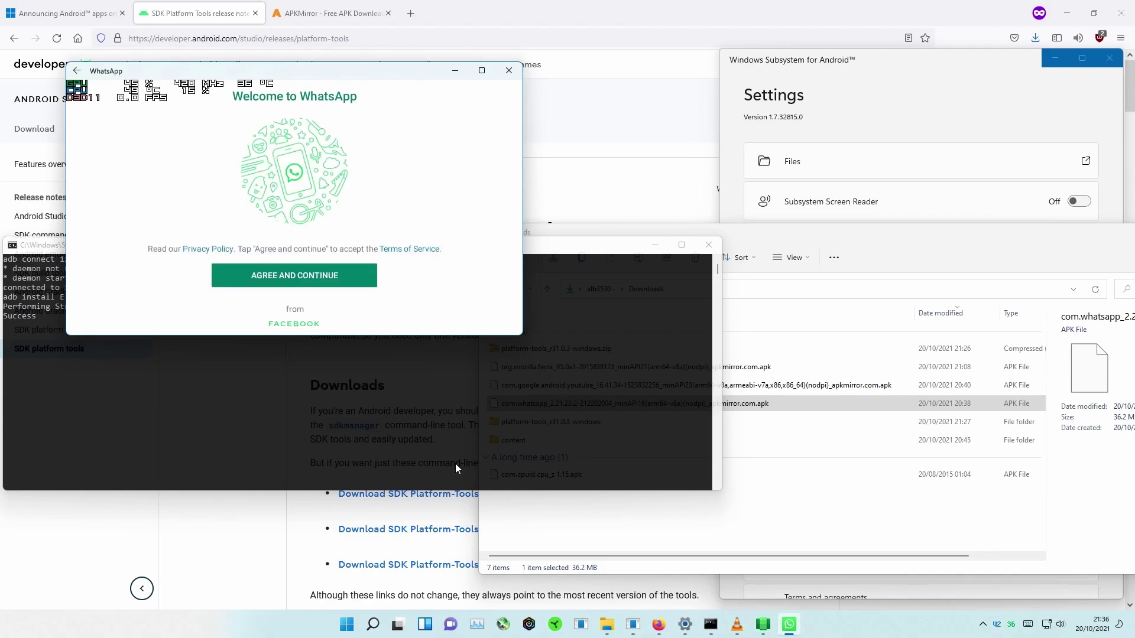
drag(523, 342, 490, 529)
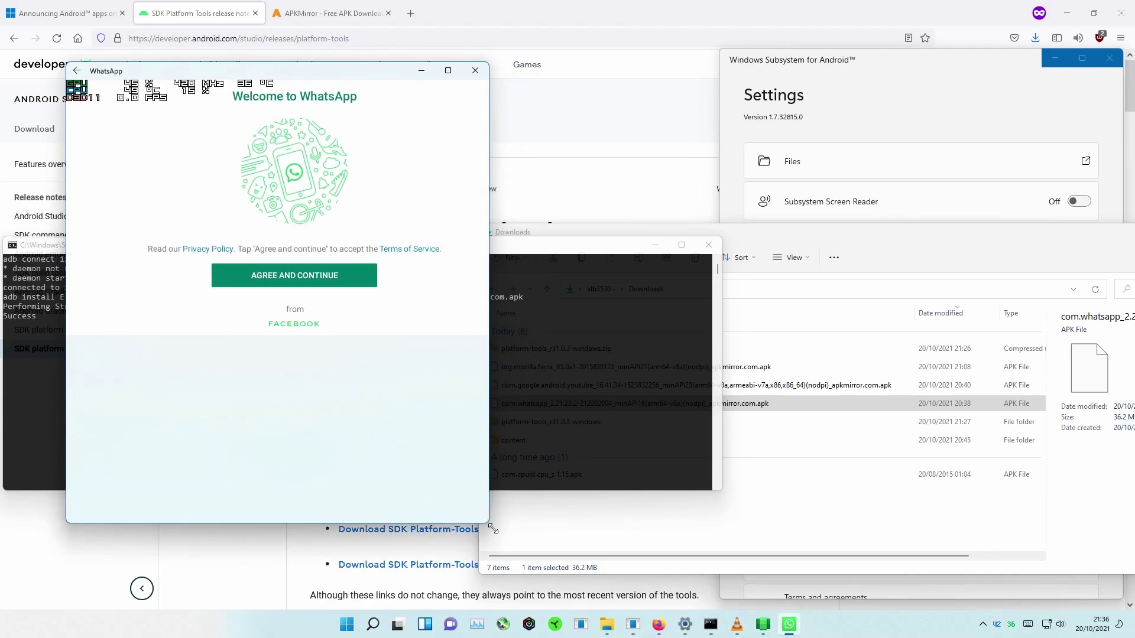
click(288, 440)
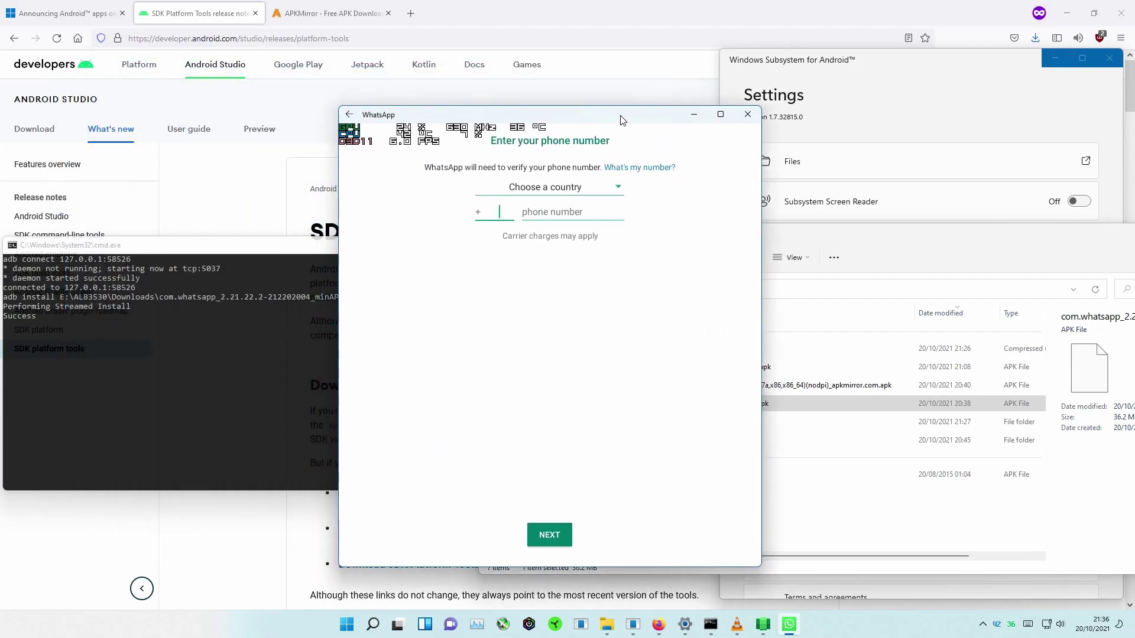
drag(354, 72, 625, 116)
Pick United States as the country and submit a phone number, dismissing the too-long warning
click(604, 190)
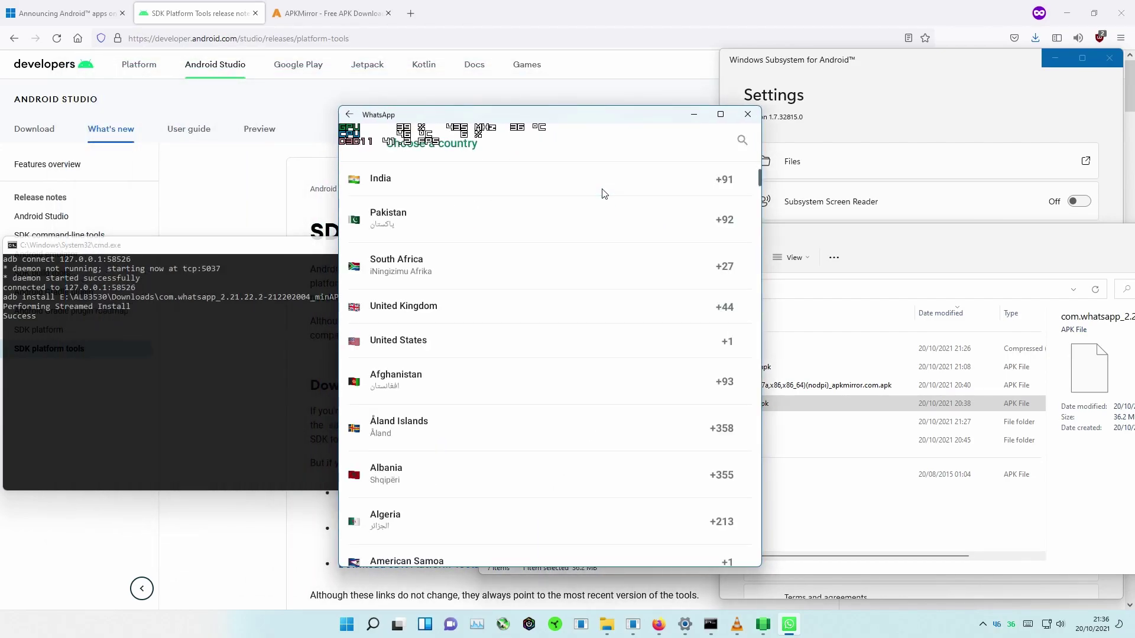
click(410, 328)
text(23232323233)
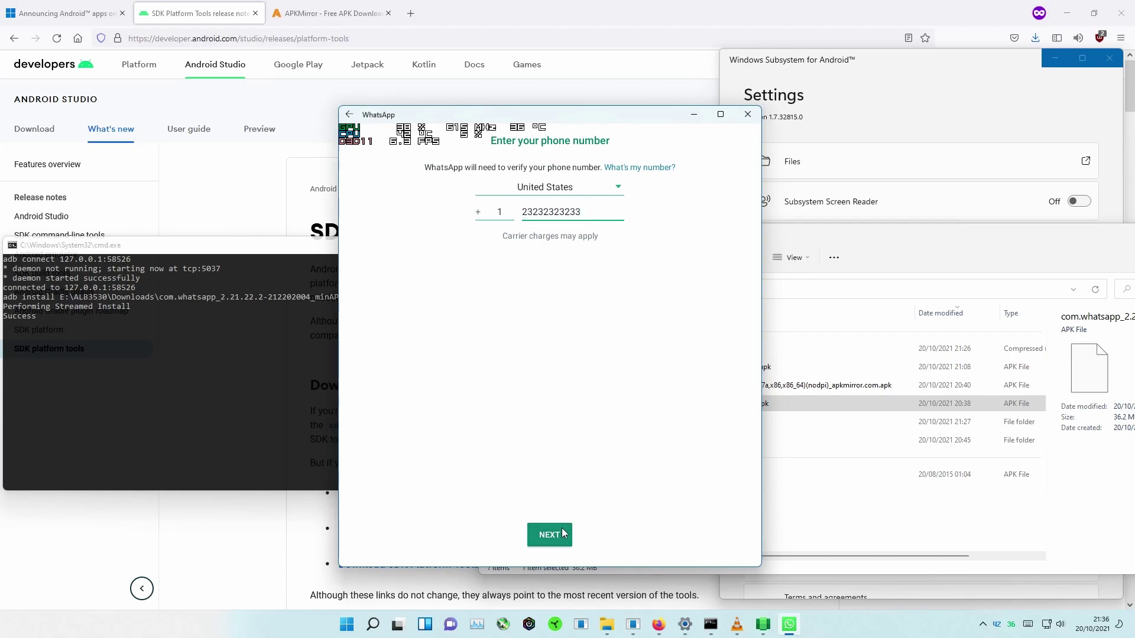
click(563, 533)
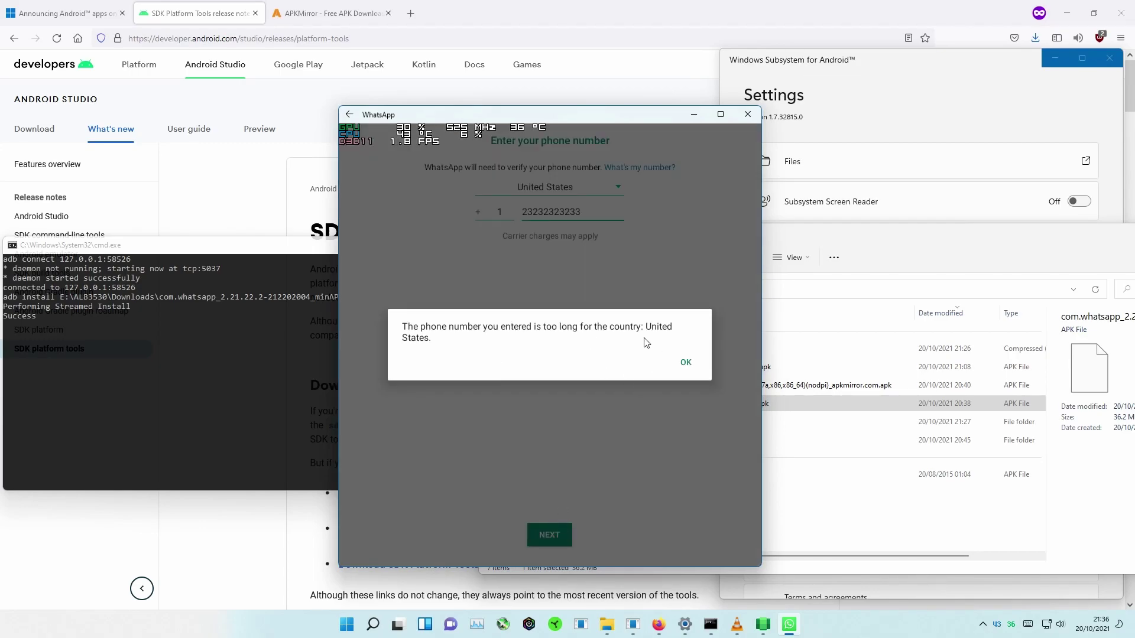
click(684, 363)
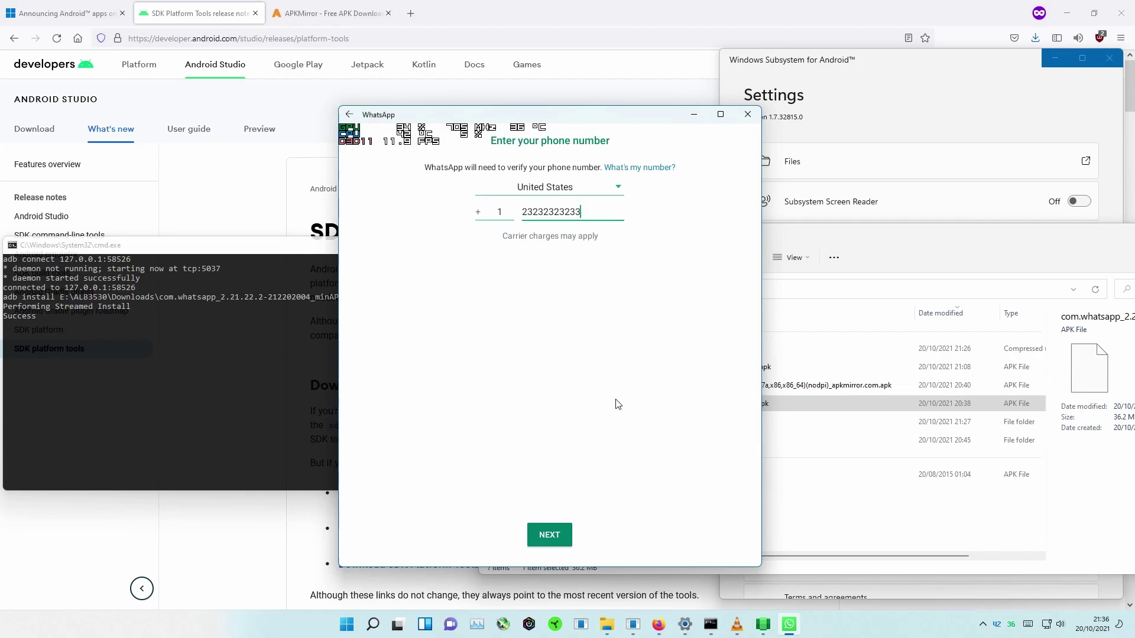
Let WhatsApp retrieve the number, allow its call permissions, and close the app
click(649, 168)
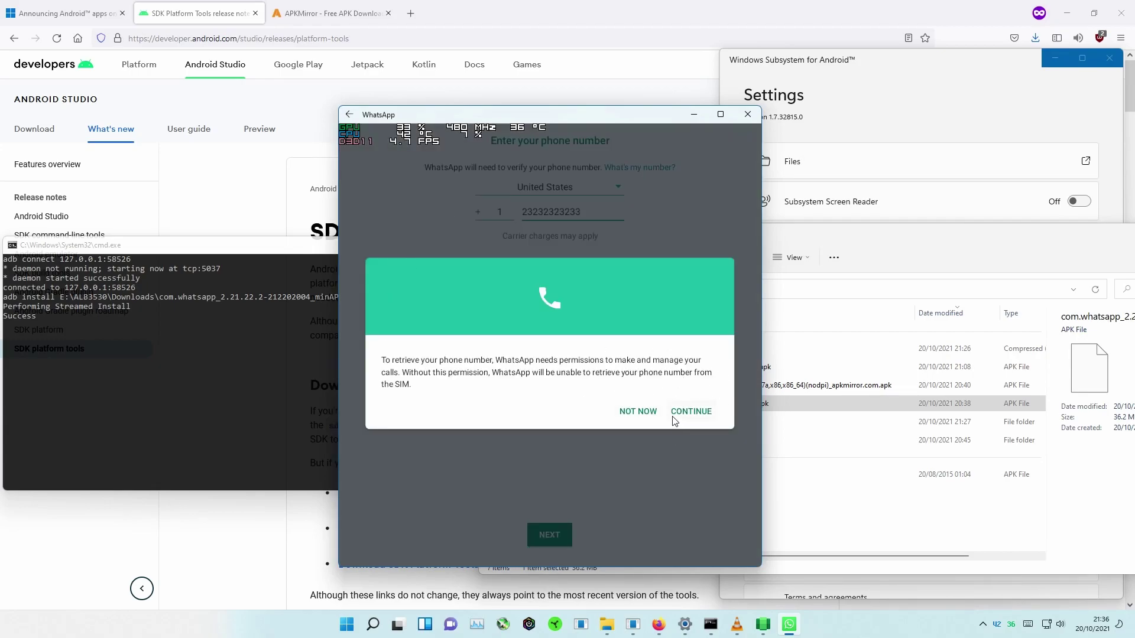
click(696, 413)
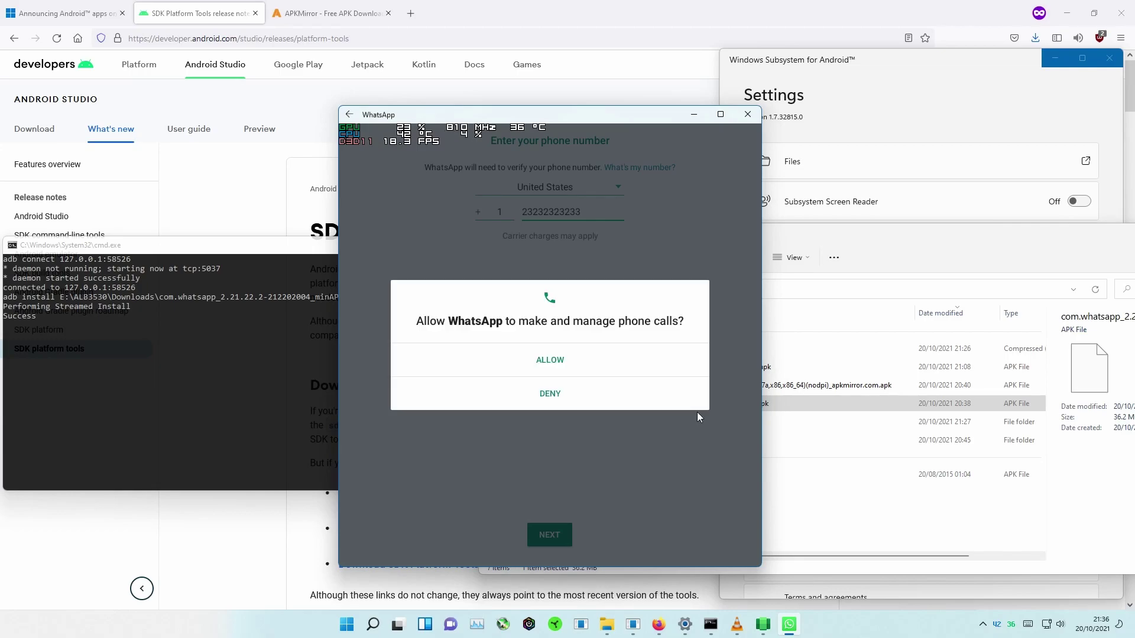
click(556, 363)
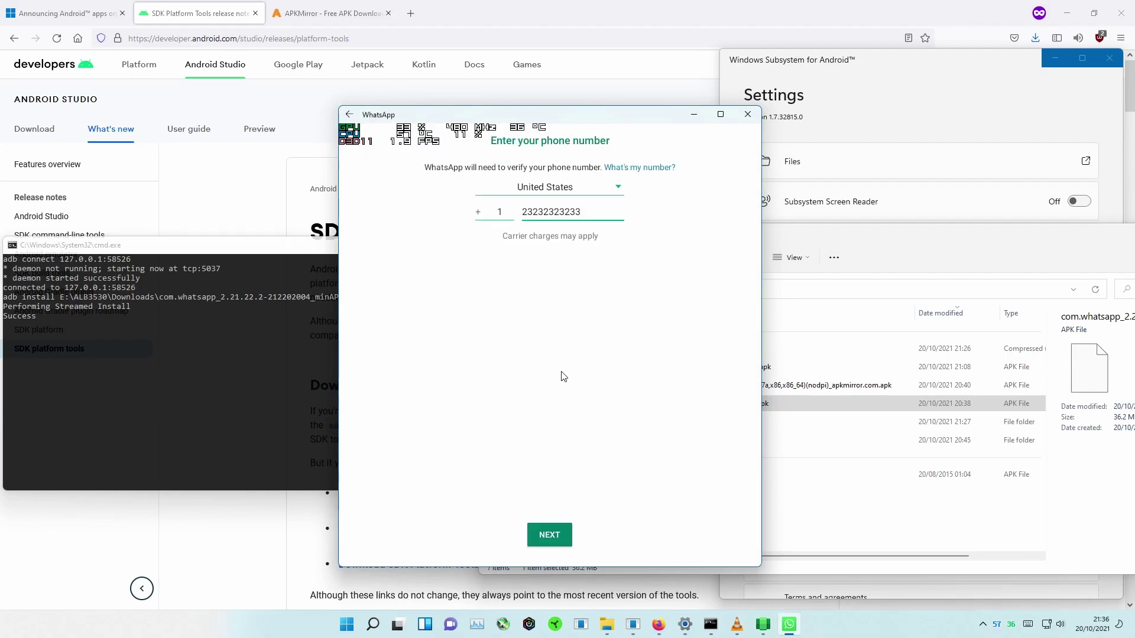
click(748, 117)
Recall the last adb install, swap the WhatsApp path for the YouTube APK's, and run it
drag(736, 231, 768, 218)
click(216, 325)
key(Up)
key(ctrl+BackSpace)
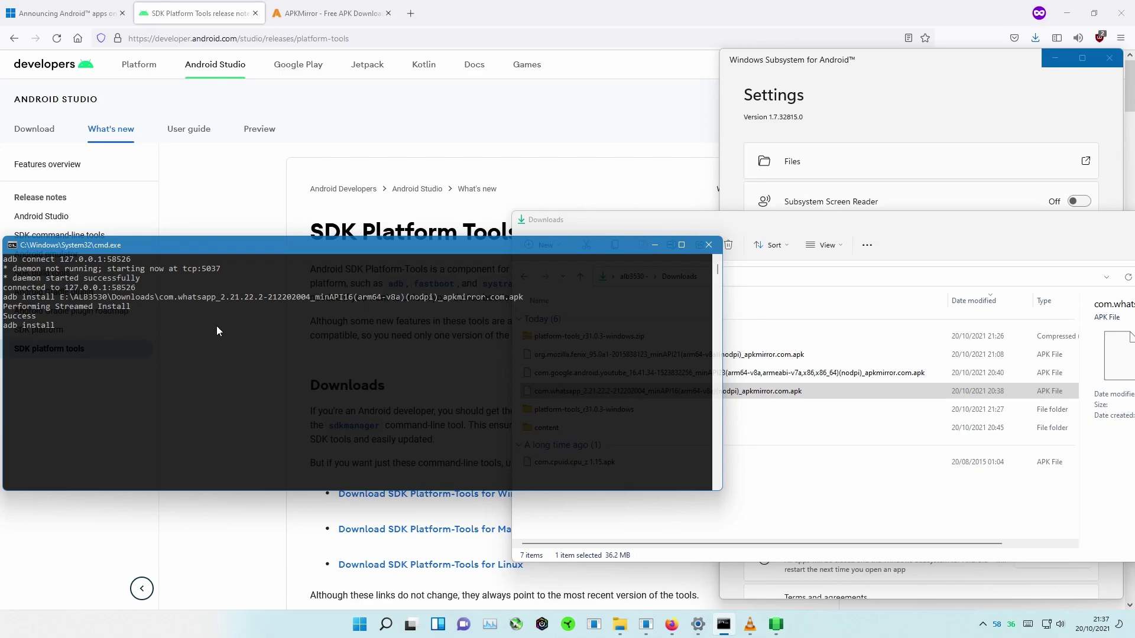
click(842, 532)
drag(578, 378, 164, 349)
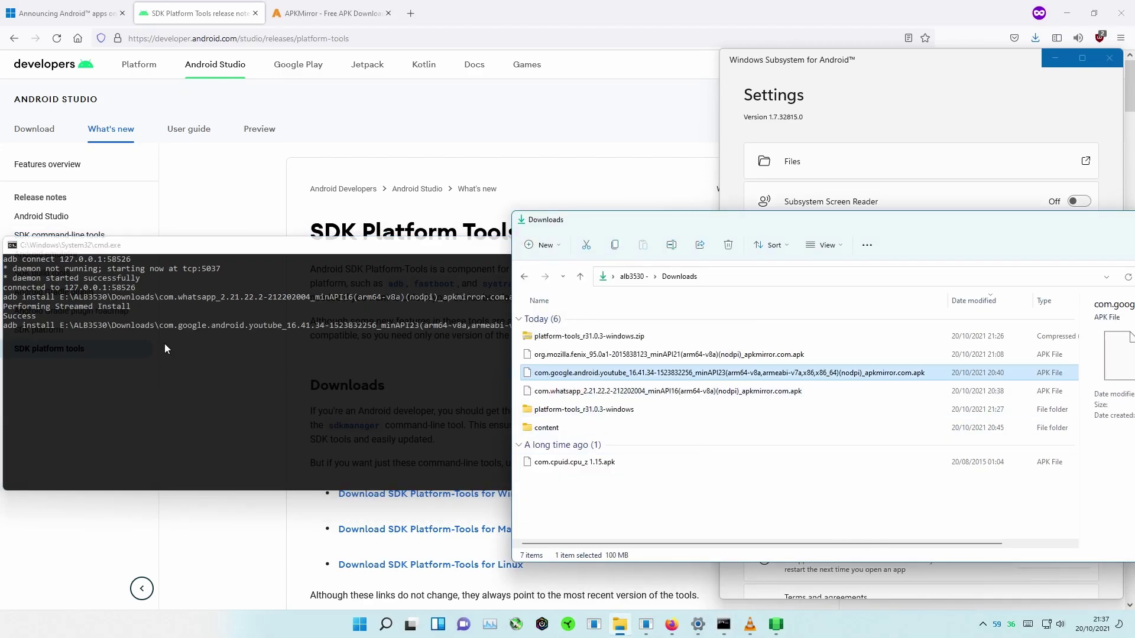
click(243, 254)
key(Return)
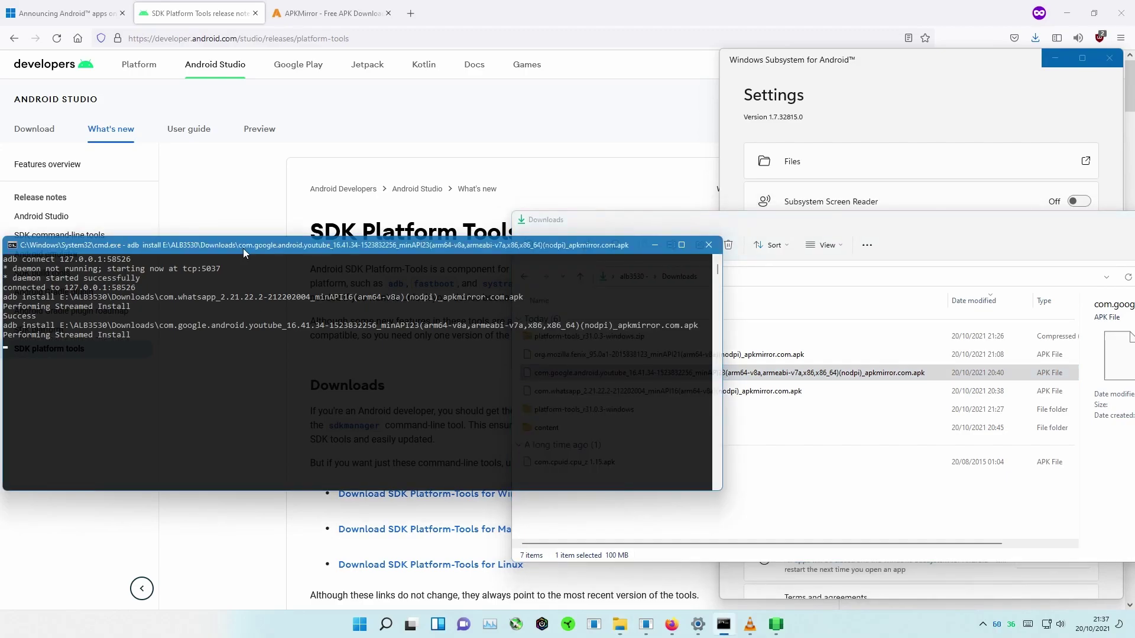
Lower the system volume and launch the newly installed YouTube app from Start
key(XF86AudioLowerVolume)
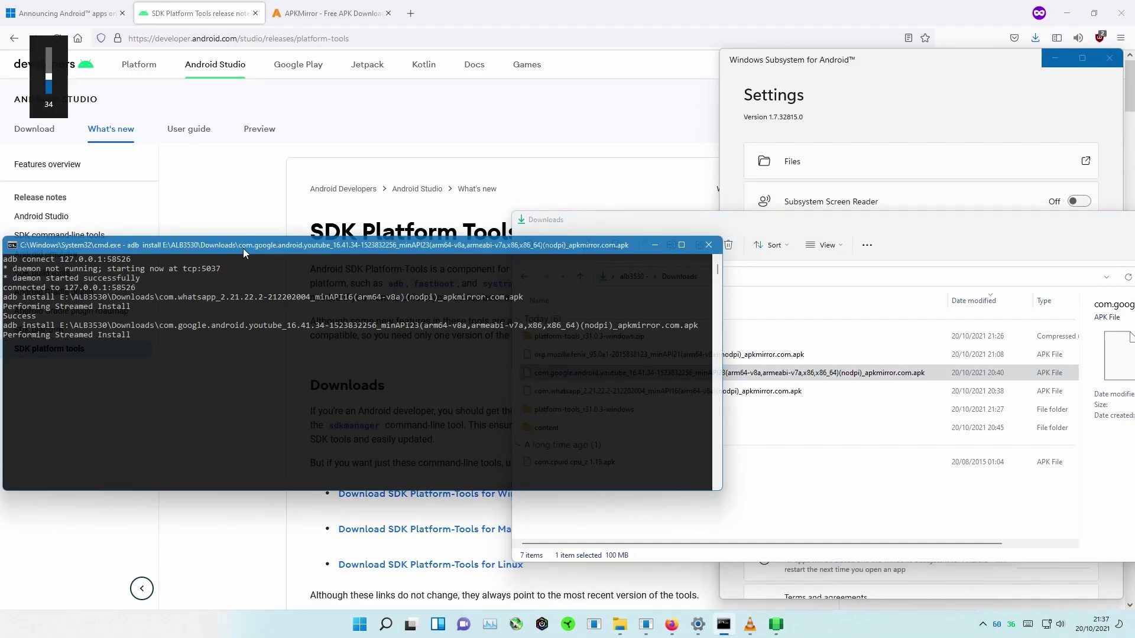
key(XF86AudioLowerVolume)
key(XF86AudioLowerVolume)
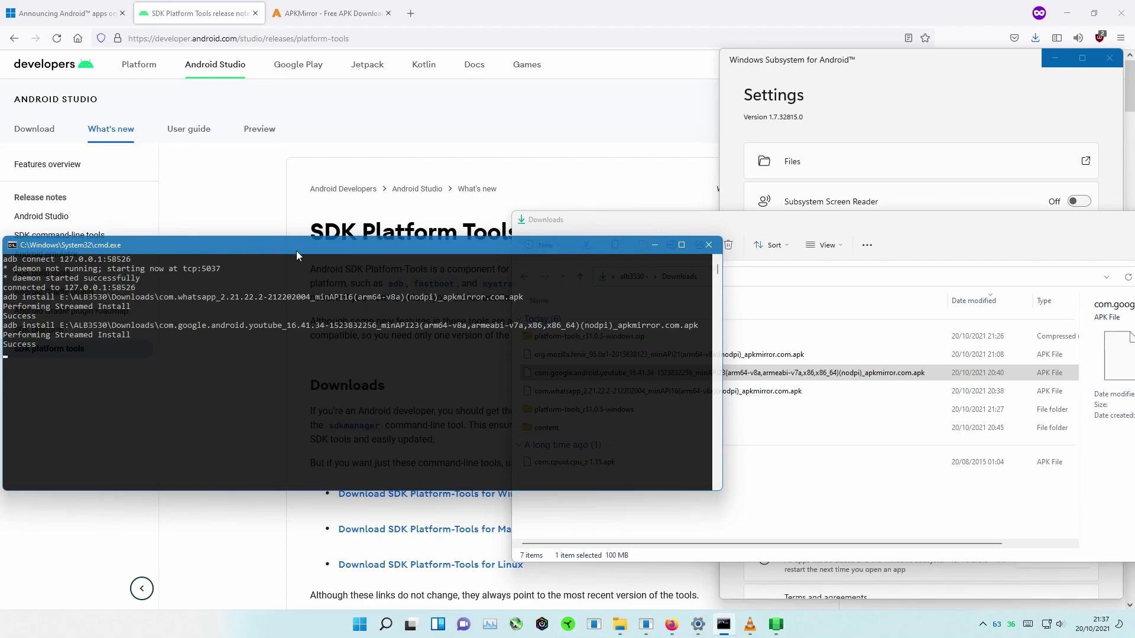
key(super)
click(461, 465)
Launch YouTube from Start, turn off the subsystem in WSA Settings, then relaunch YouTube to restart it
key(super)
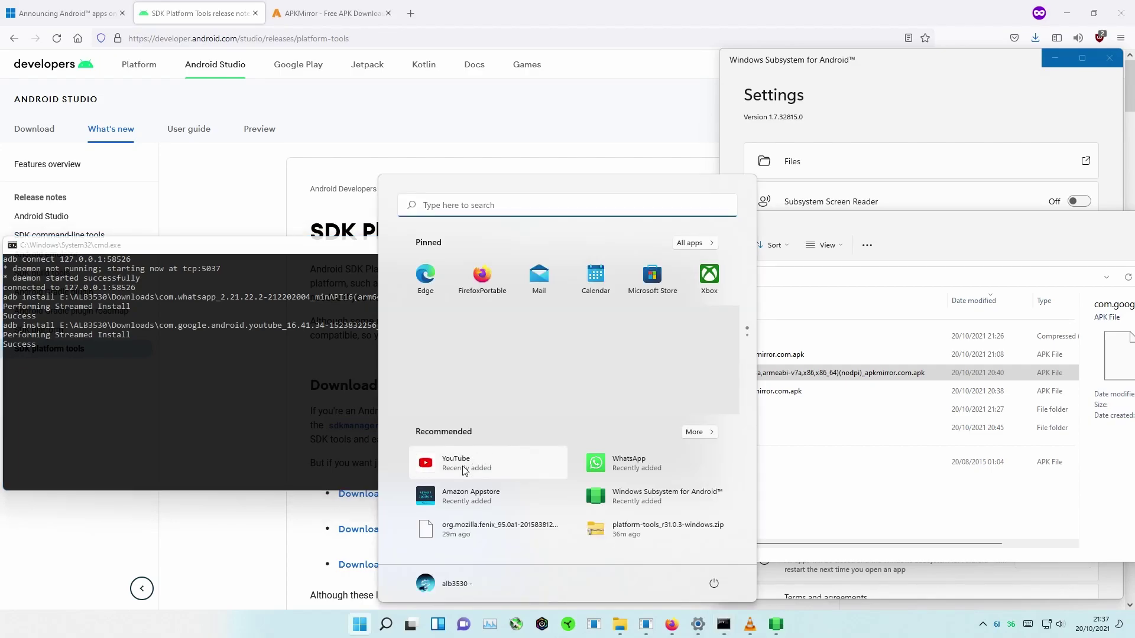
click(462, 466)
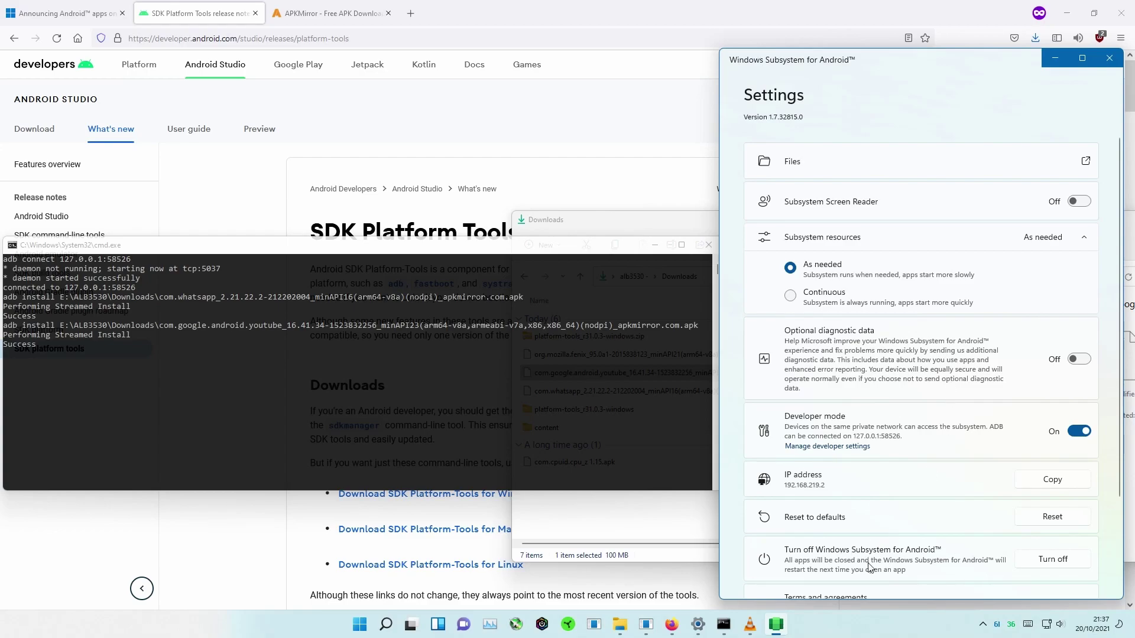
click(1053, 559)
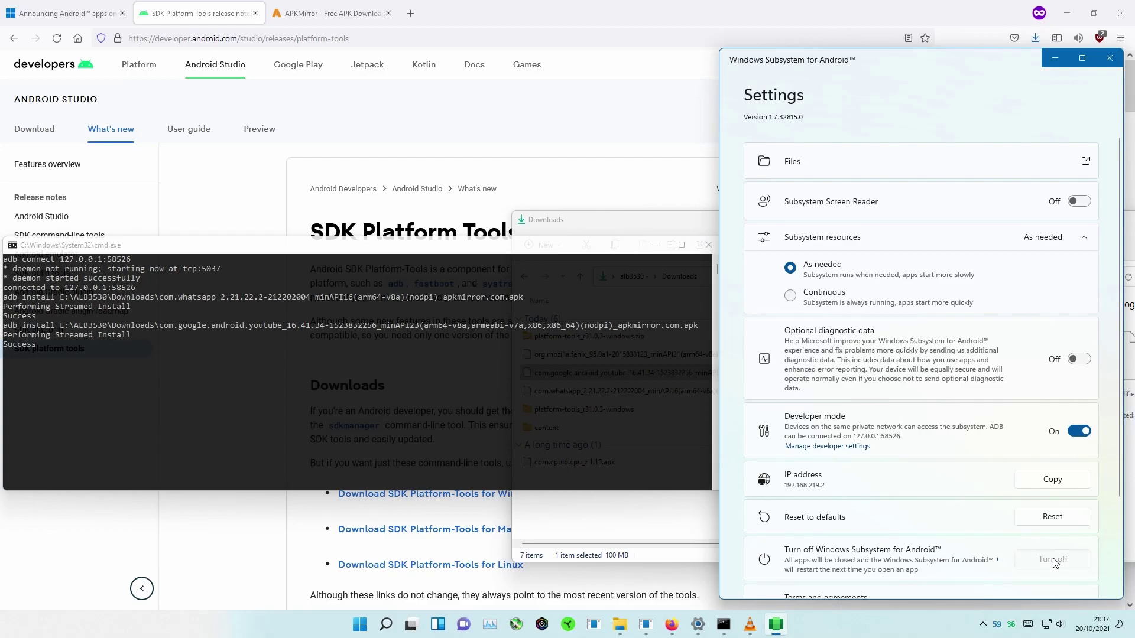
click(359, 624)
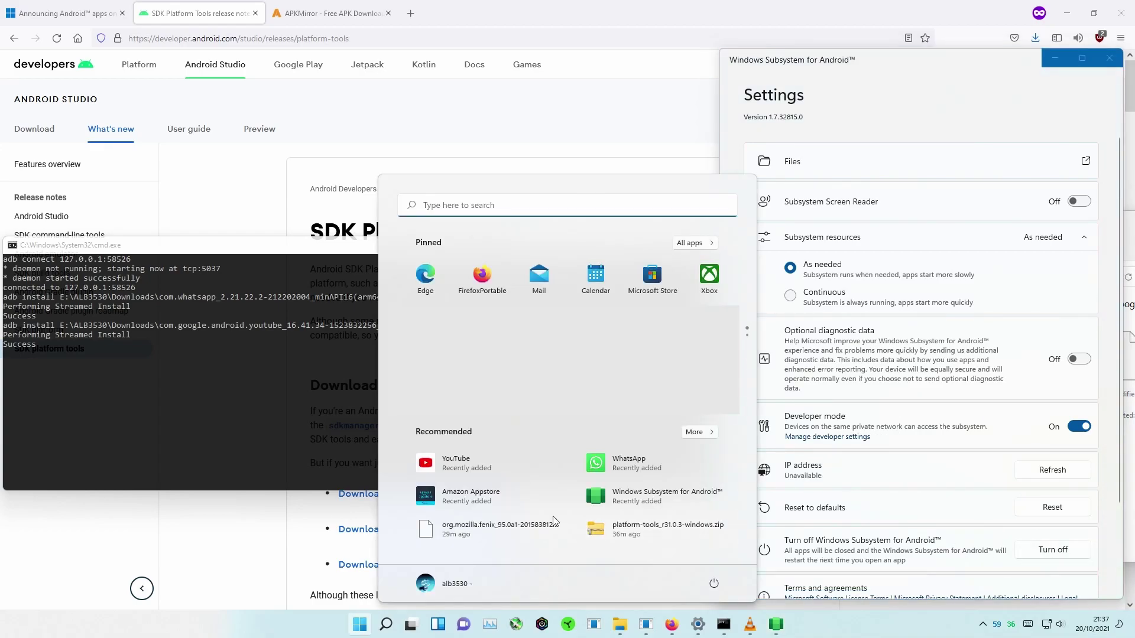
click(468, 464)
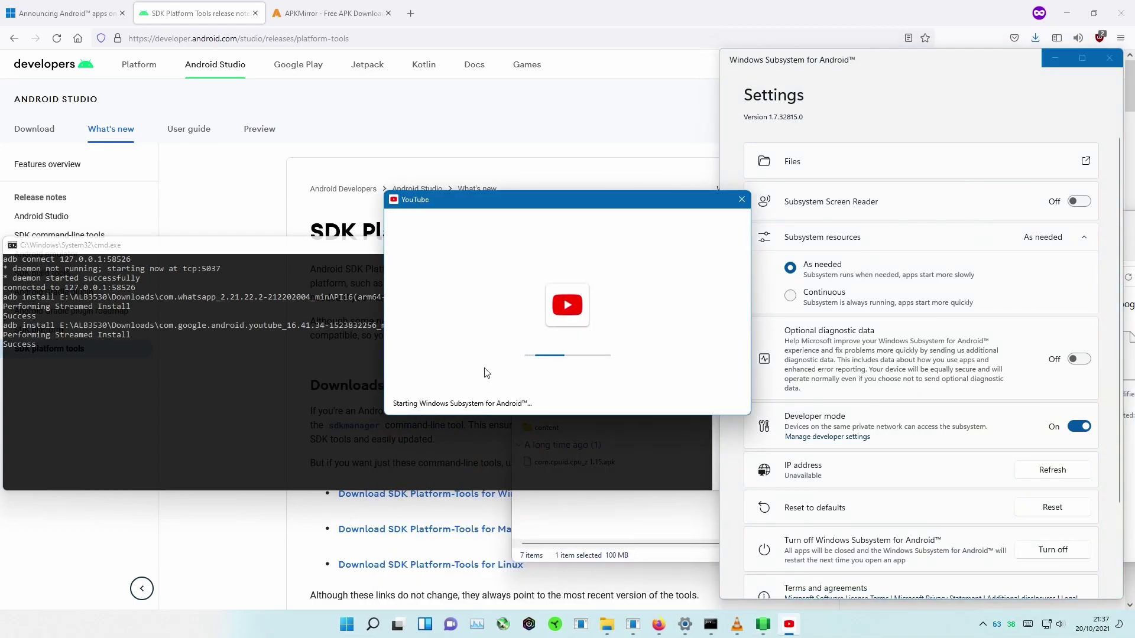
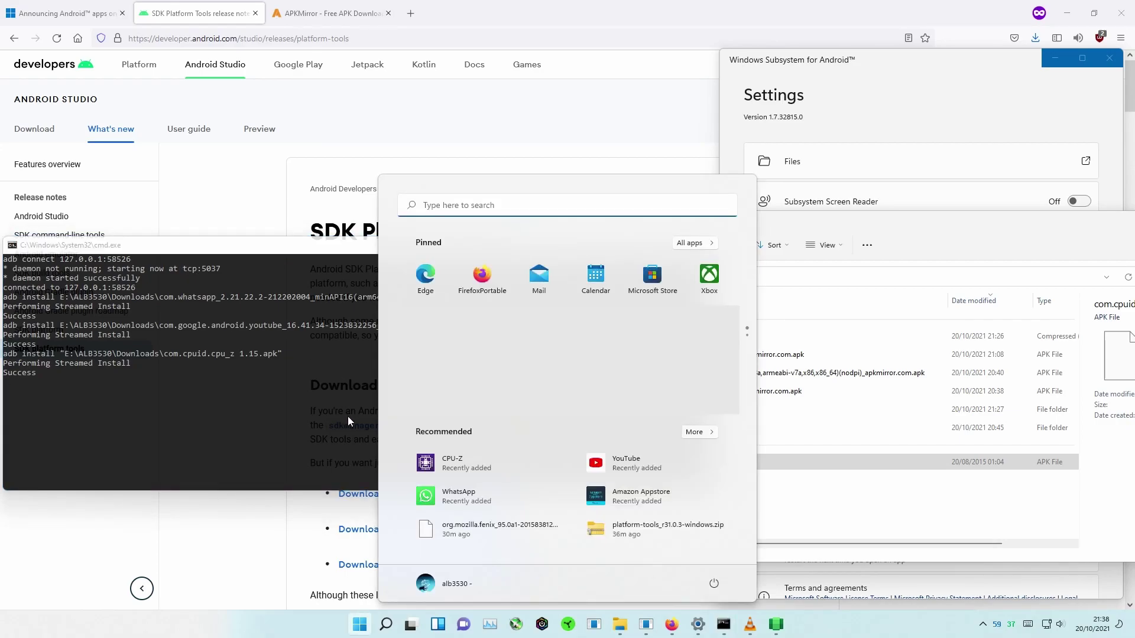
Launch CPU-Z, reposition its window and scroll through the 8-core Intel CPU details
click(442, 462)
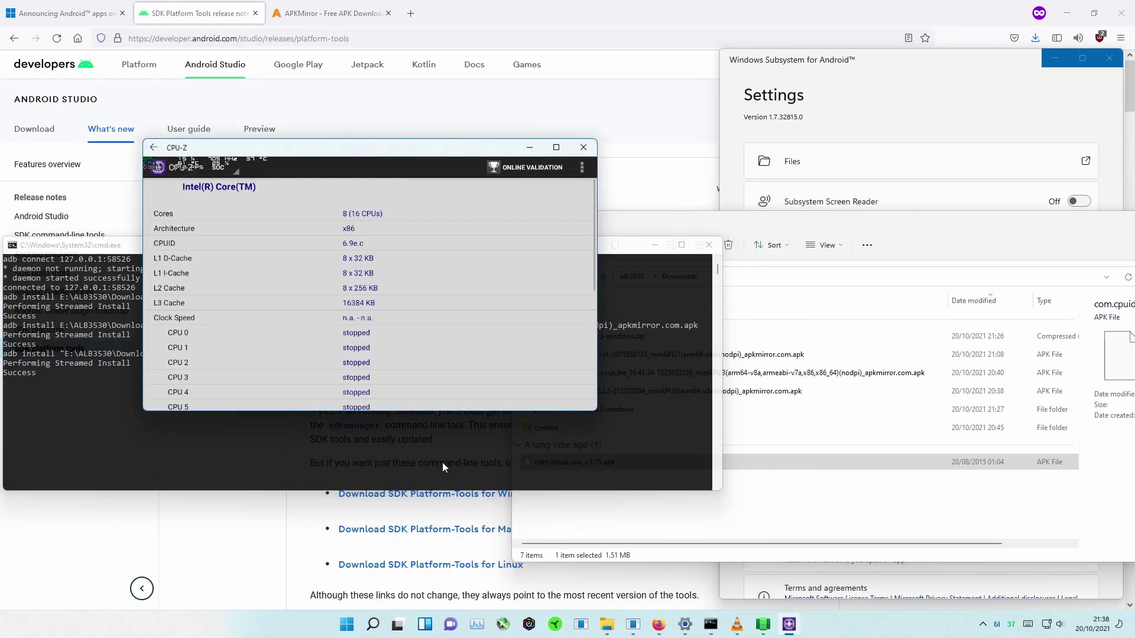
drag(386, 419, 386, 609)
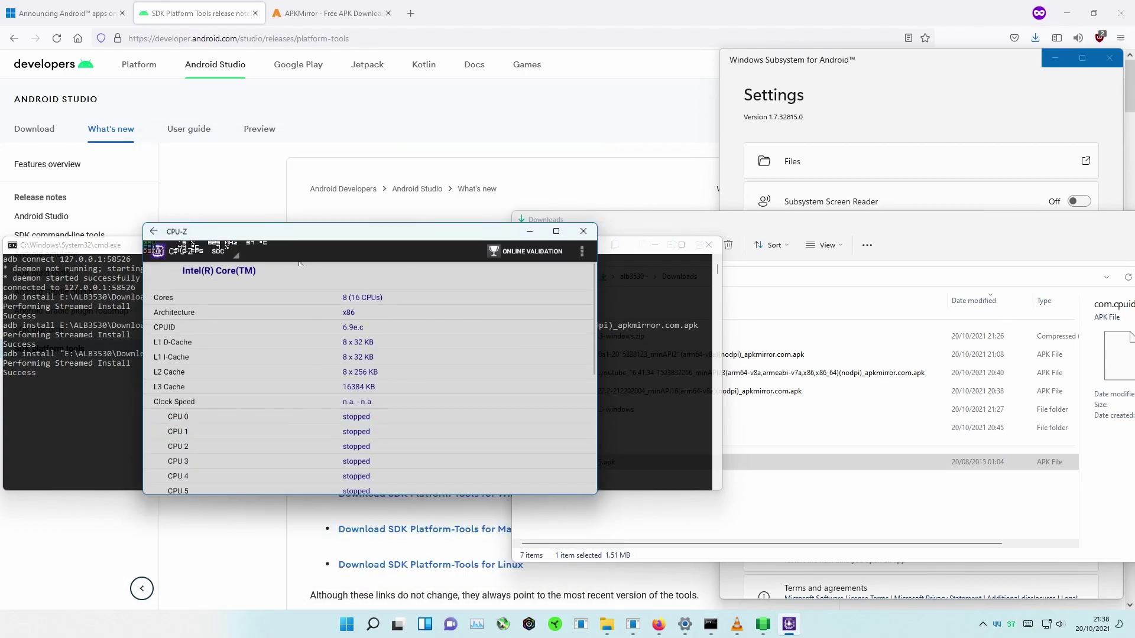
drag(304, 231, 368, 55)
scroll(363, 171, down, 5)
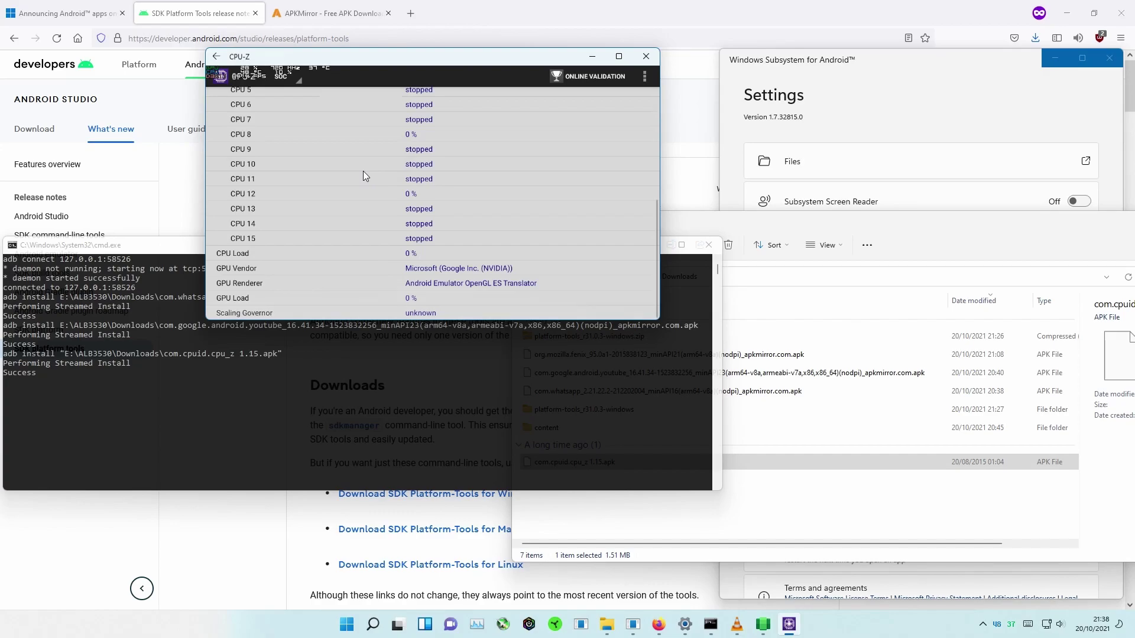
scroll(322, 183, up, 5)
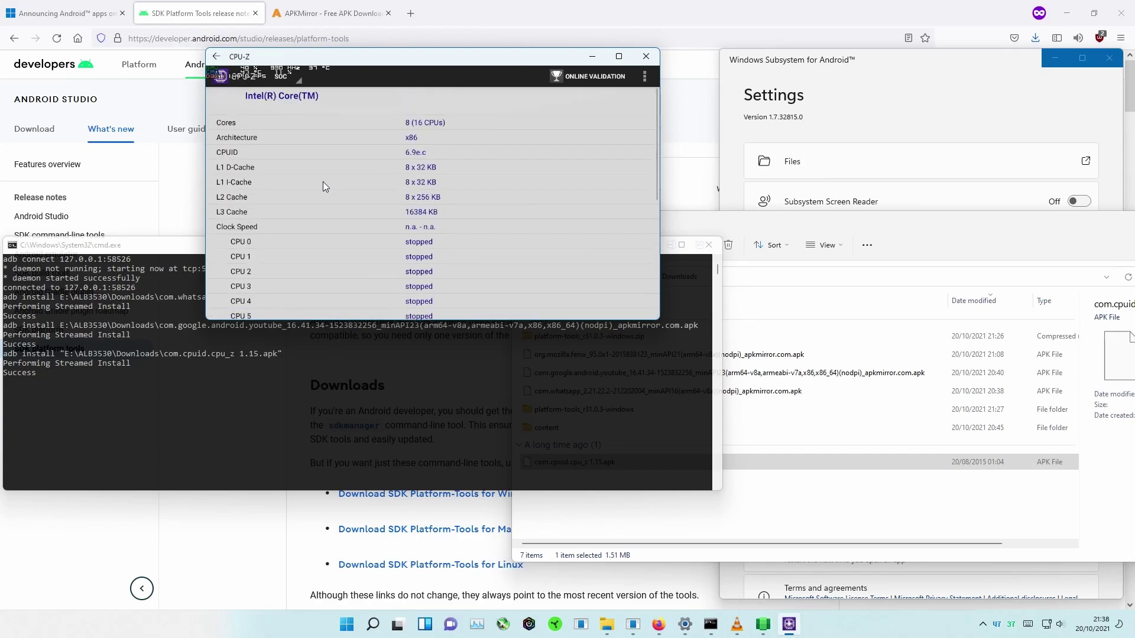
scroll(323, 182, down, 5)
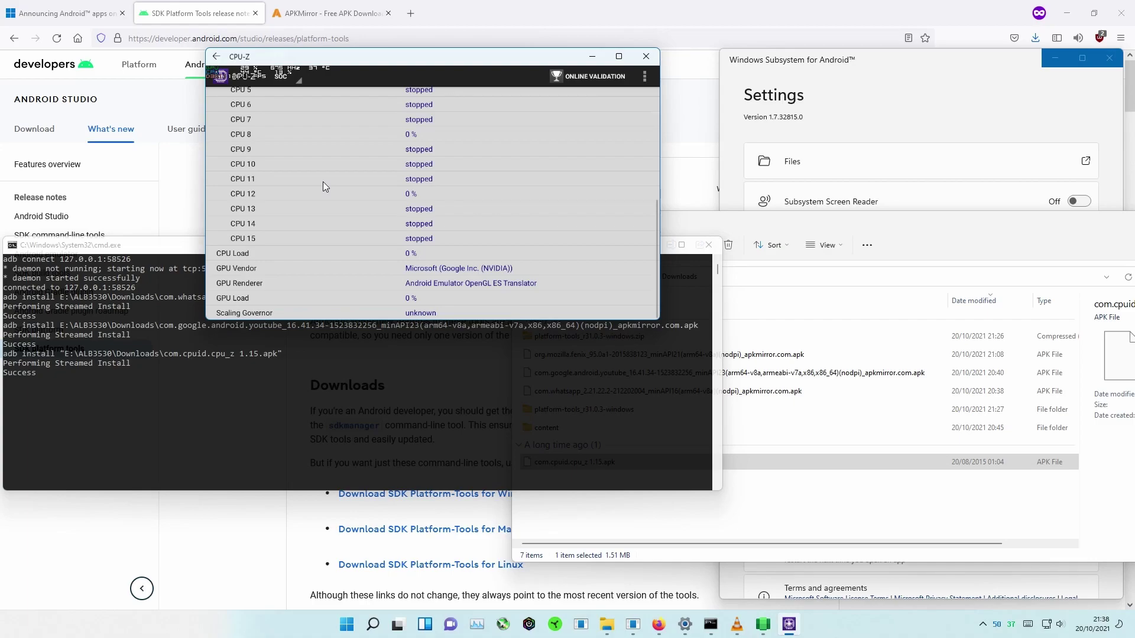
scroll(323, 183, up, 5)
Open CPU-Z Settings from the ⋮ menu, cancel out, and close the app
click(644, 77)
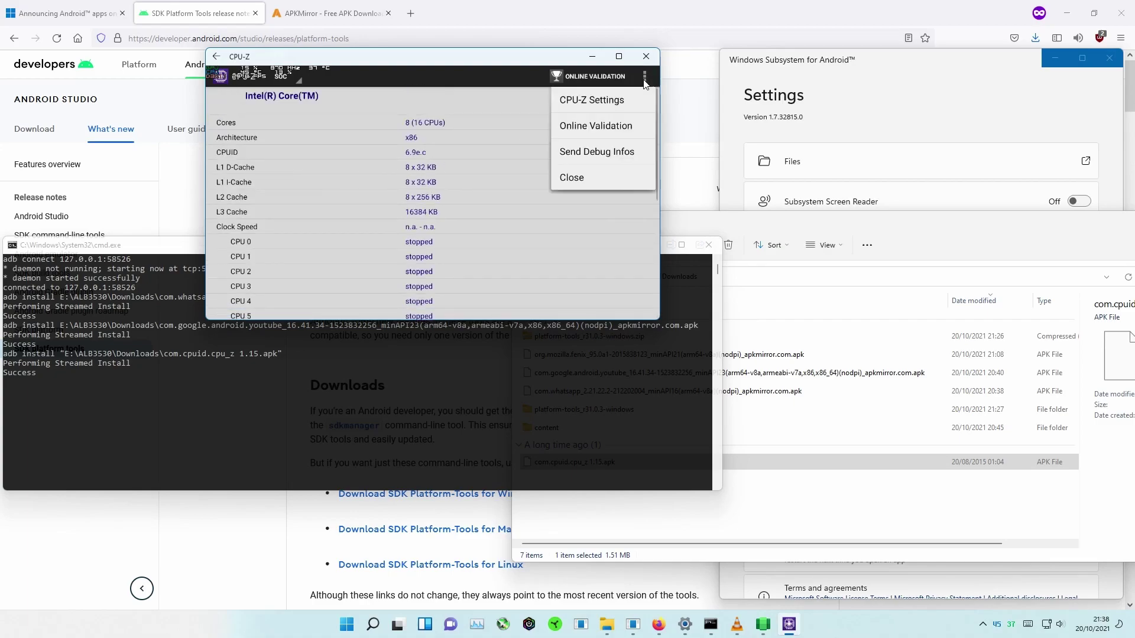
click(593, 106)
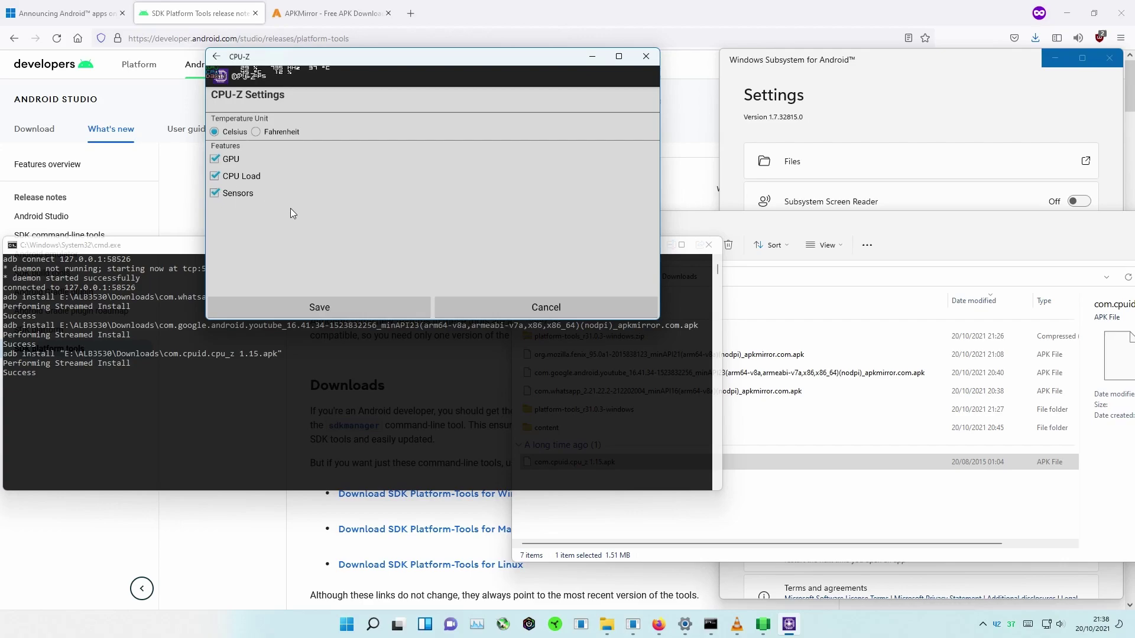
click(473, 312)
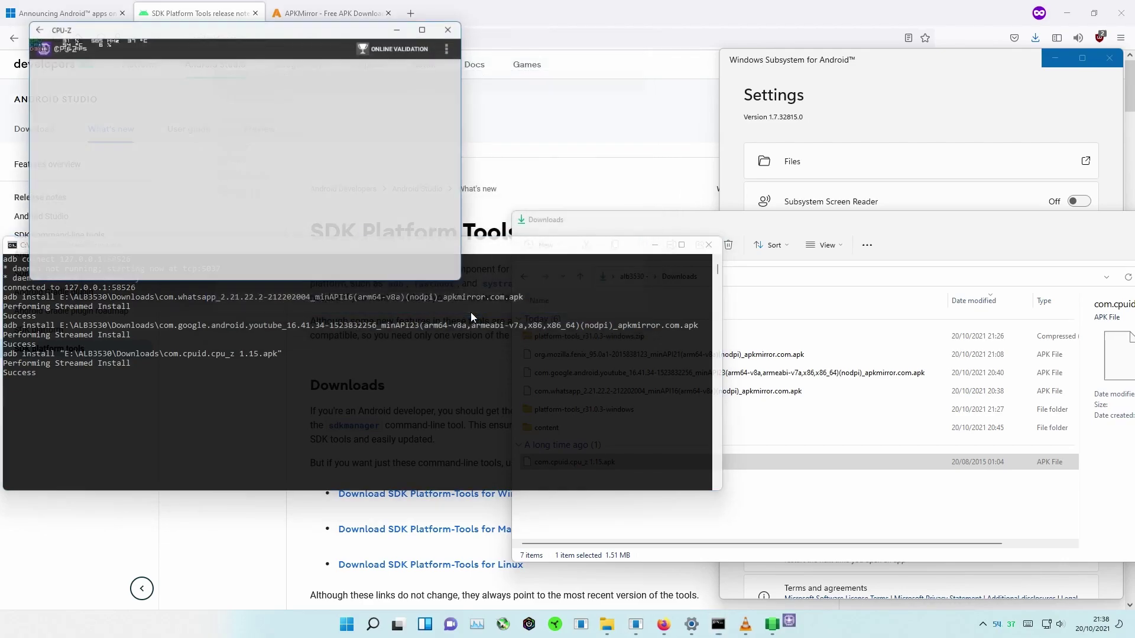
click(456, 27)
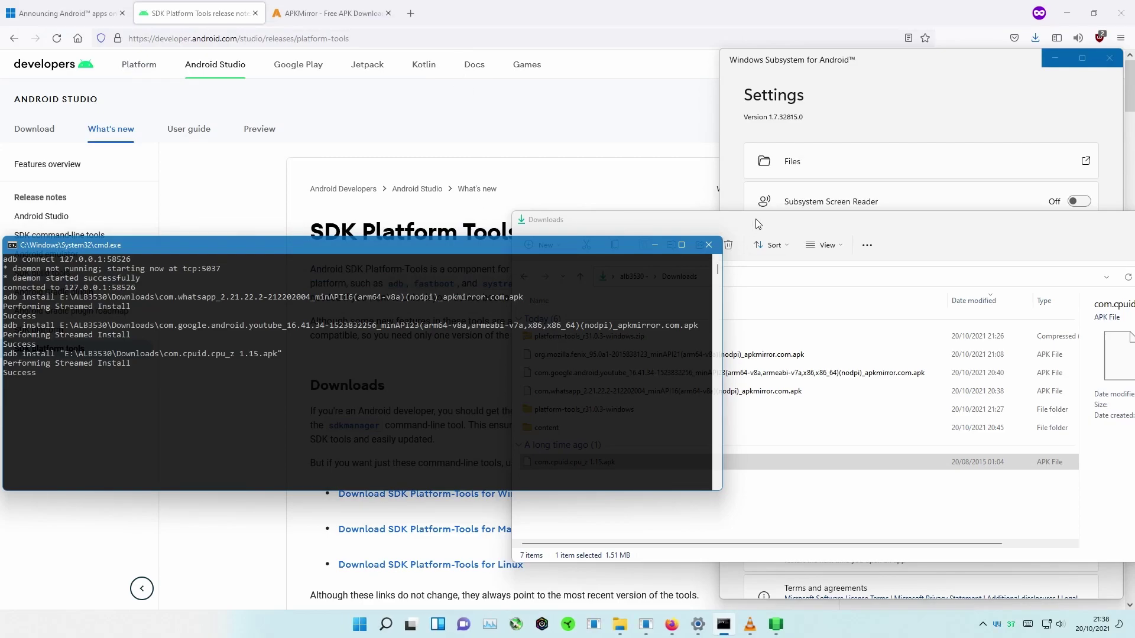
Recall the previous adb install command and clear its old APK path
click(758, 224)
click(239, 368)
key(Up)
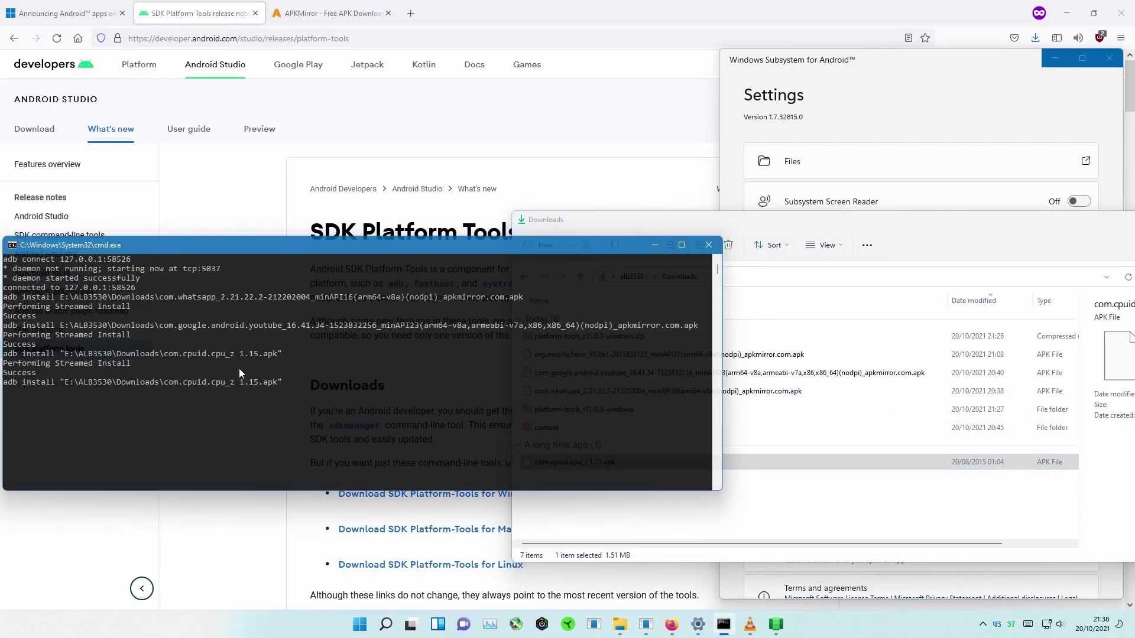
key(ctrl+Right)
key(ctrl+End)
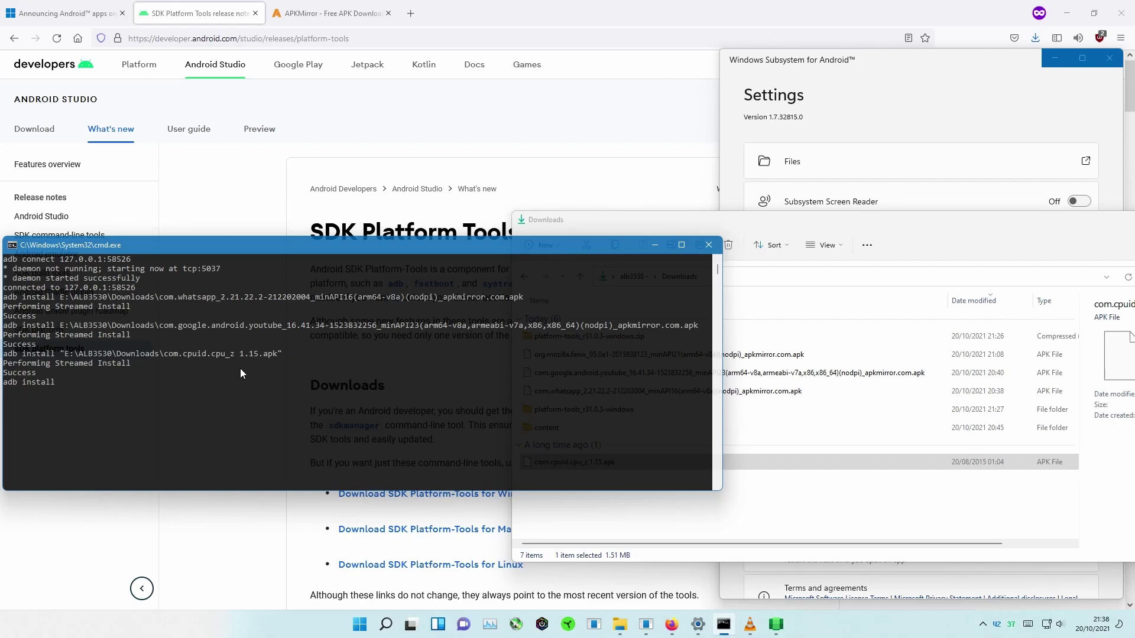
Drop in the Firefox Nightly (org.mozilla.fenix) APK path and run the install to Success
click(801, 357)
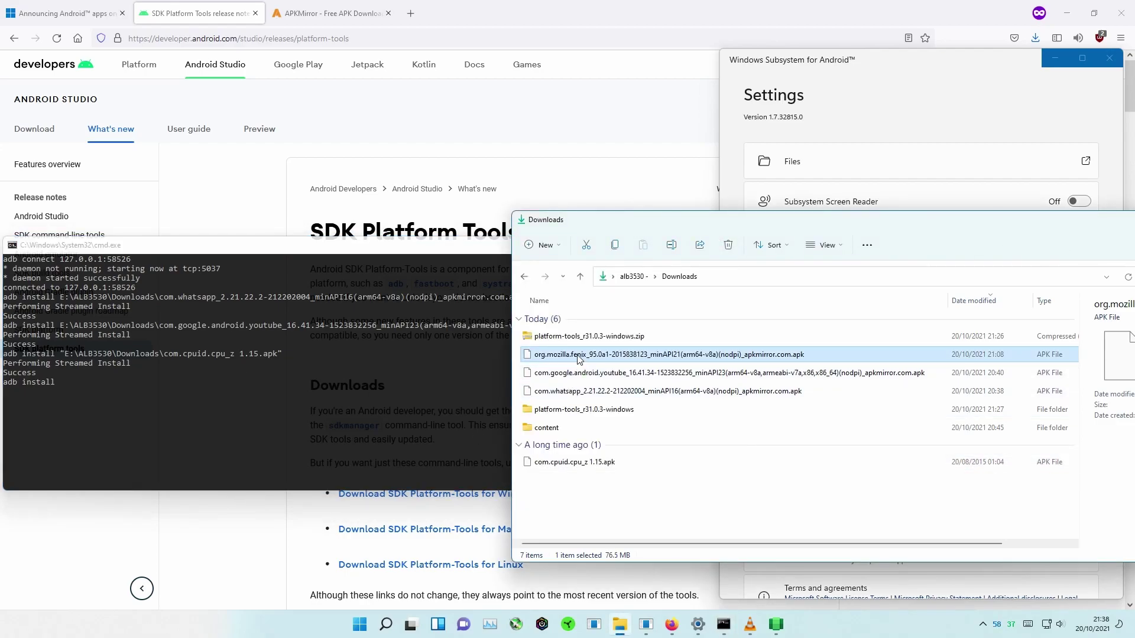
drag(134, 427, 134, 426)
click(185, 248)
key(Return)
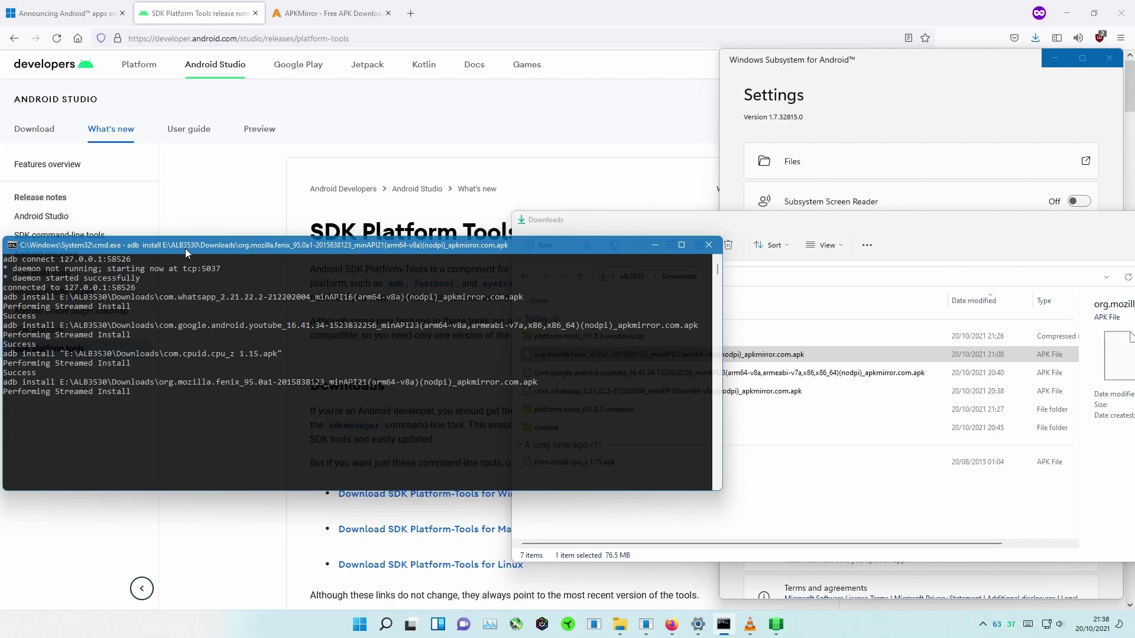
key(XF86AudioLowerVolume)
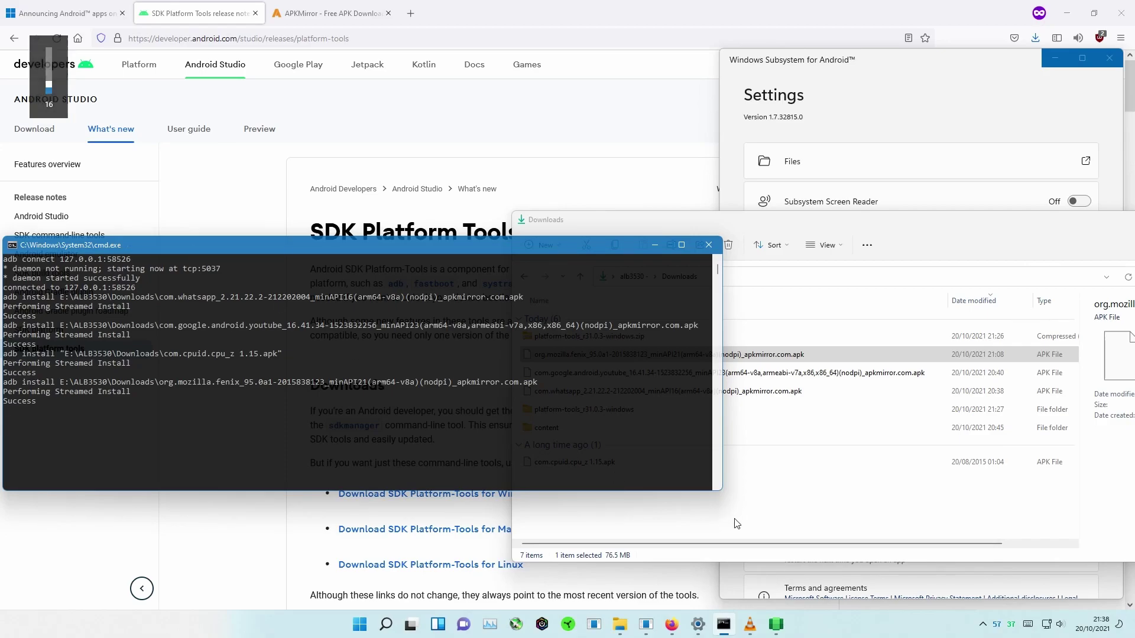
key(super)
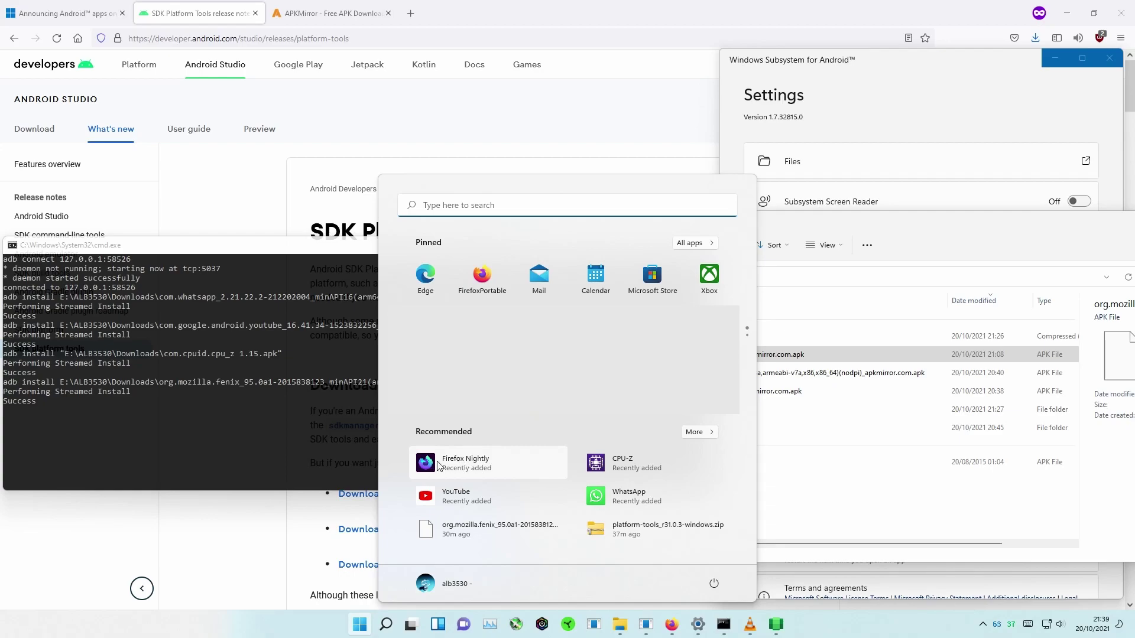
Launch Firefox Nightly, enlarge and move its window, and load cocacola.com
click(470, 467)
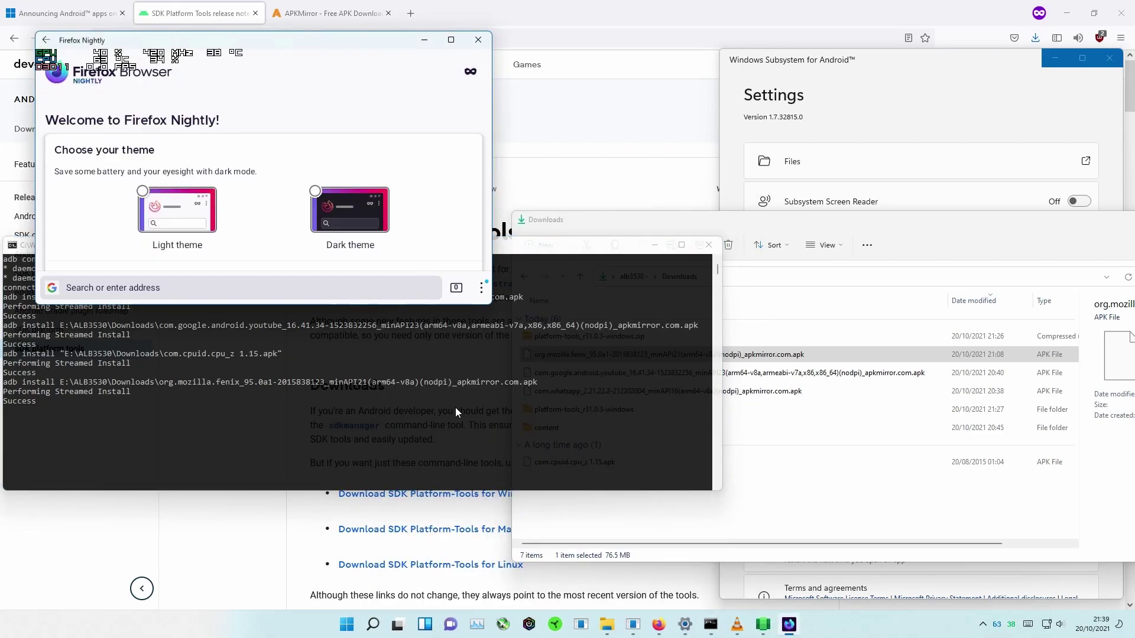
drag(498, 314, 686, 576)
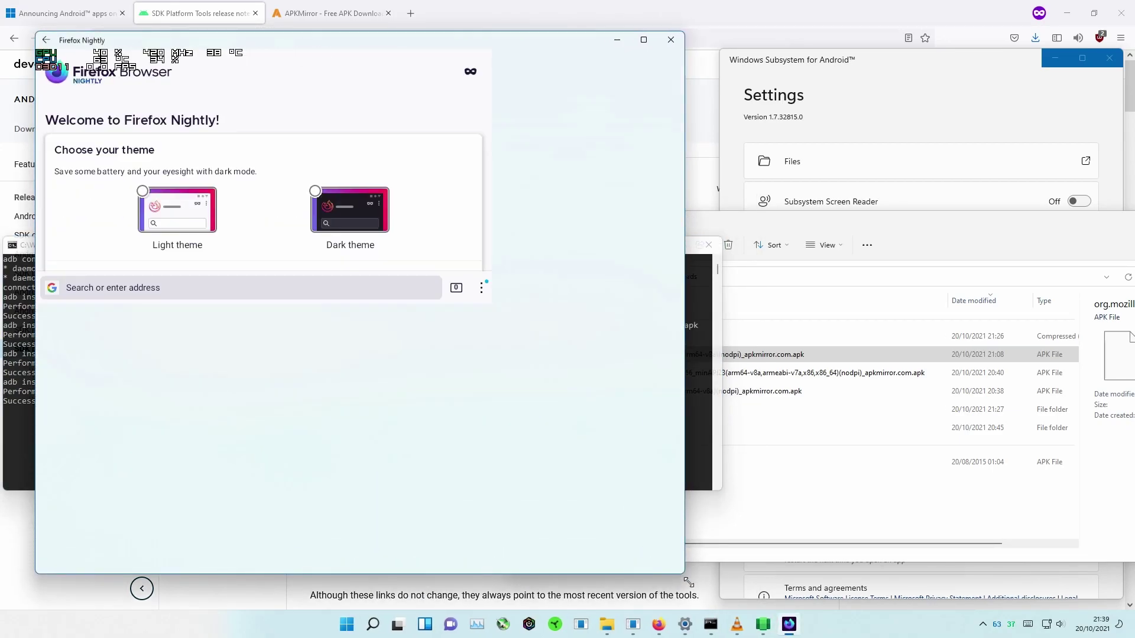
drag(325, 45, 455, 45)
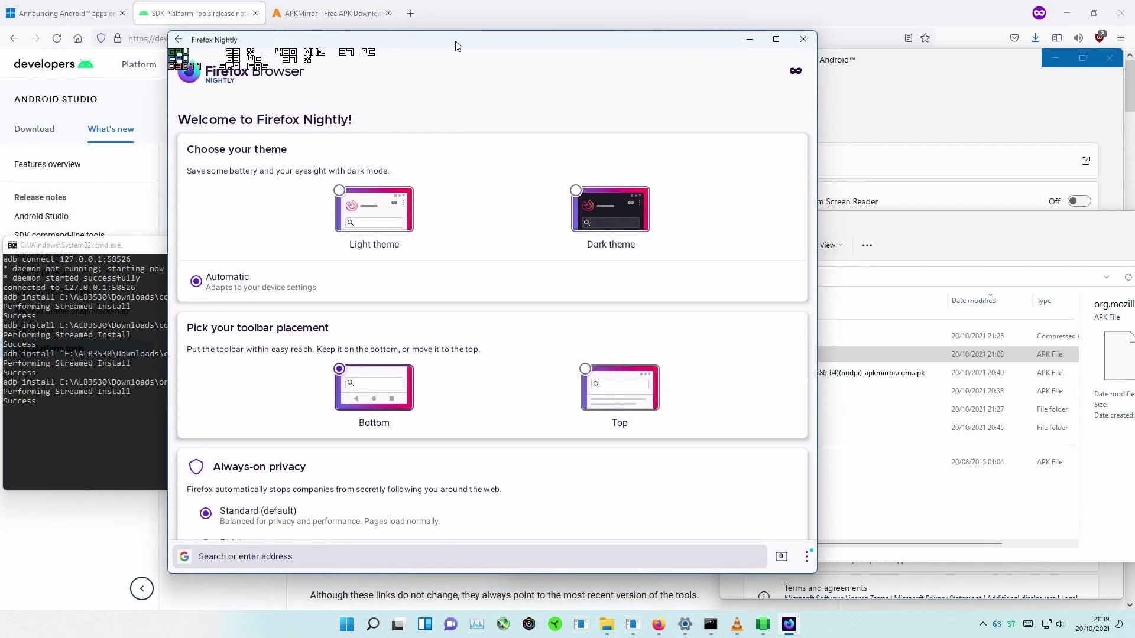
scroll(367, 326, down, 5)
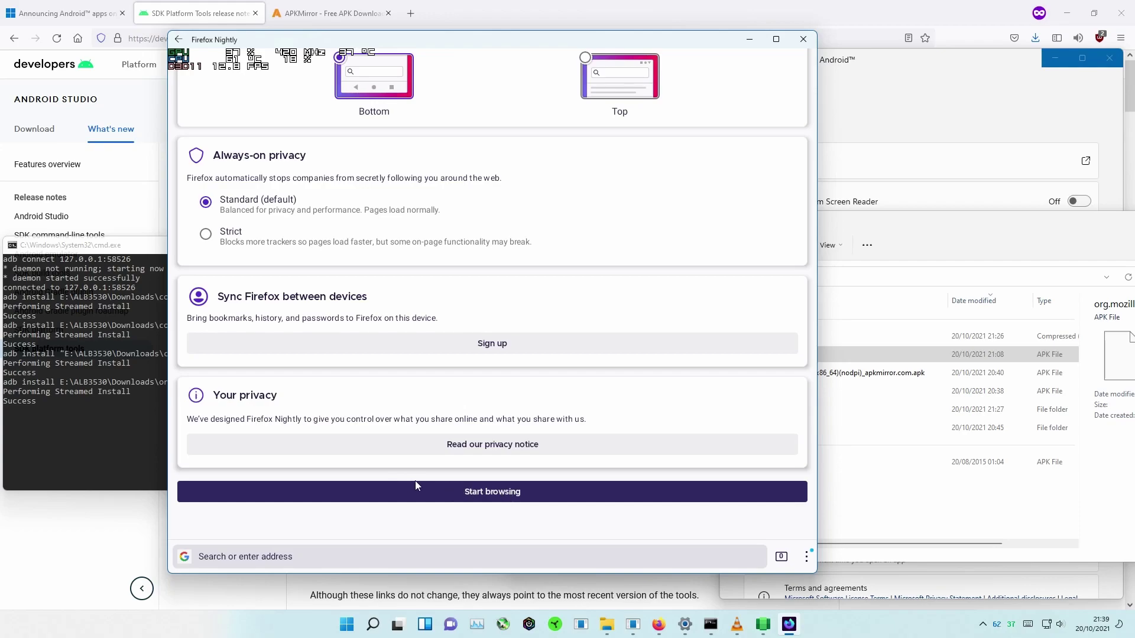
click(286, 561)
text(cocacola.com)
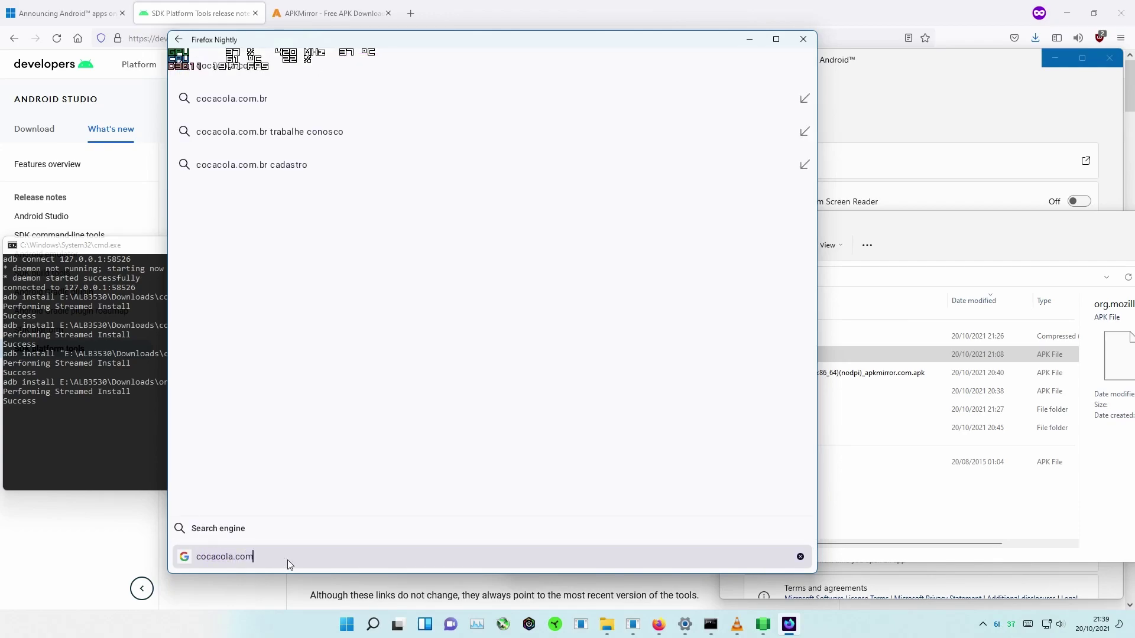
key(Return)
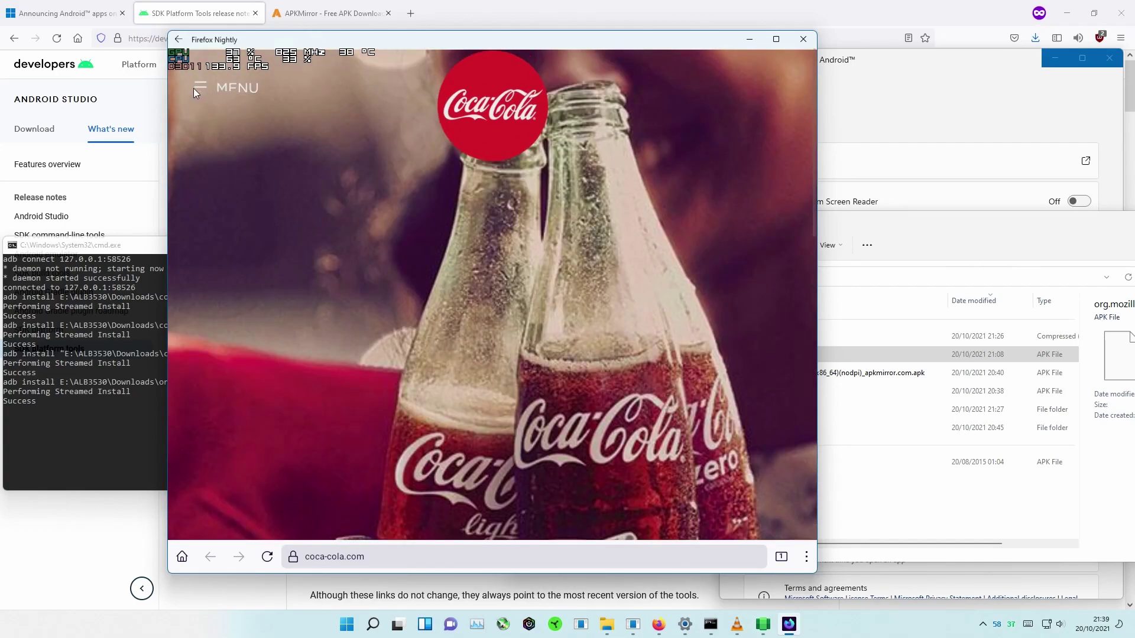
Browse to Our Company, dismiss the cookie notice, close Firefox Nightly, and return to APKMirror
click(193, 88)
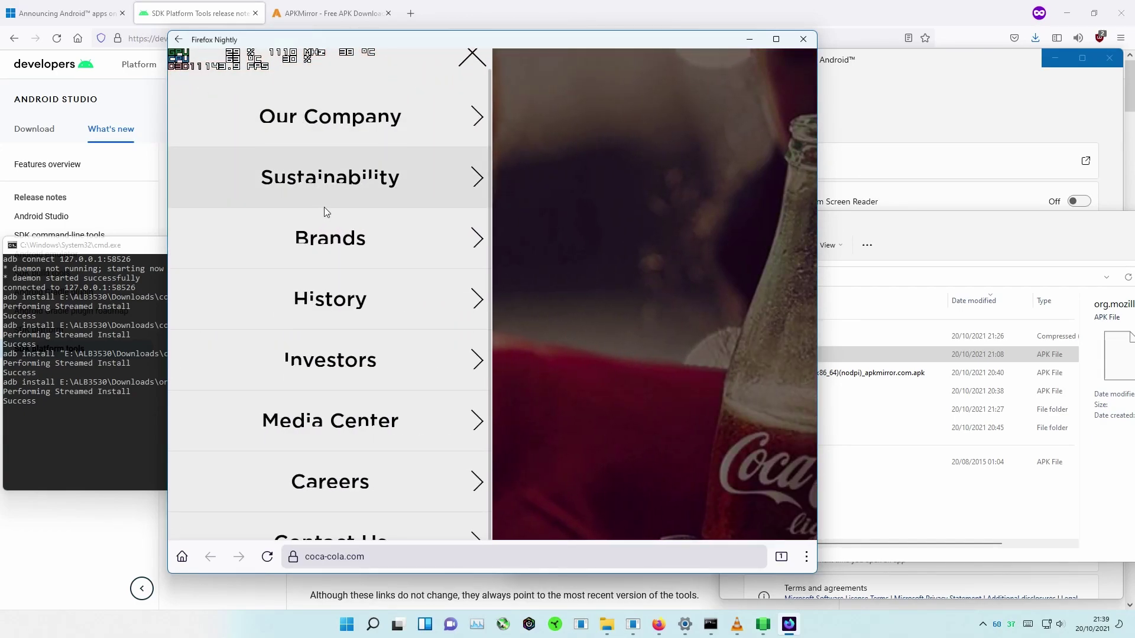
click(332, 119)
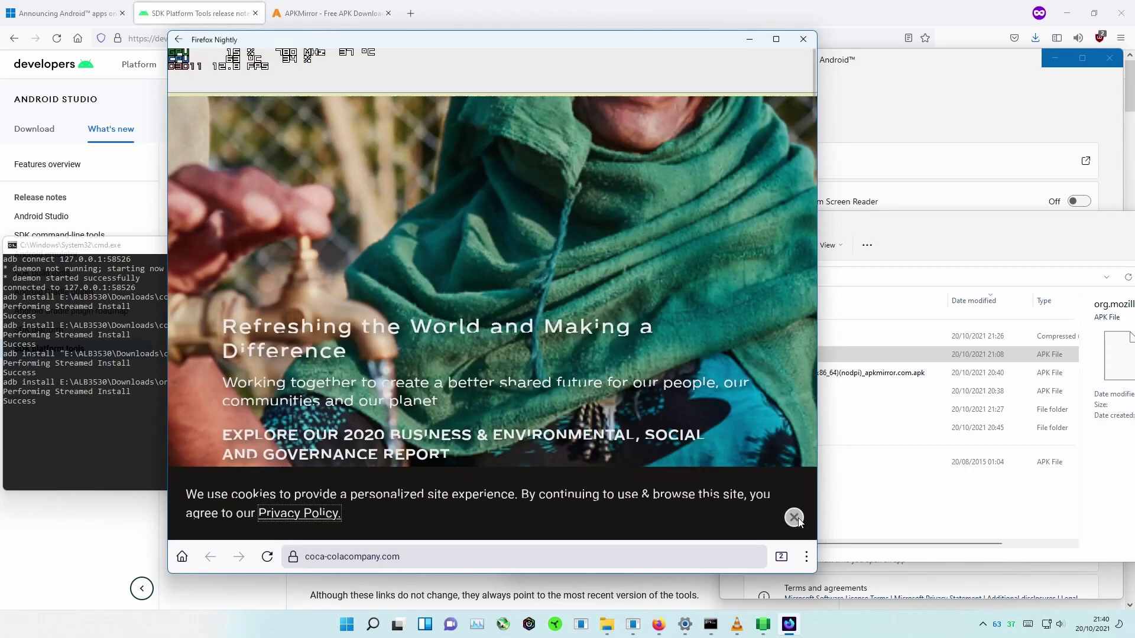
click(796, 518)
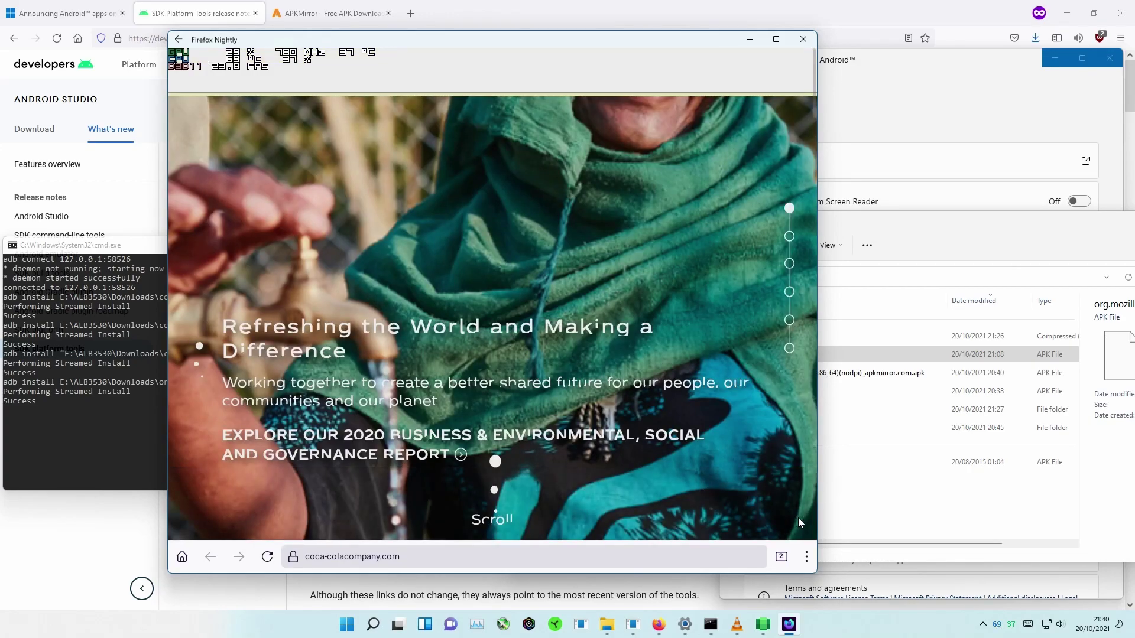
scroll(487, 246, down, 5)
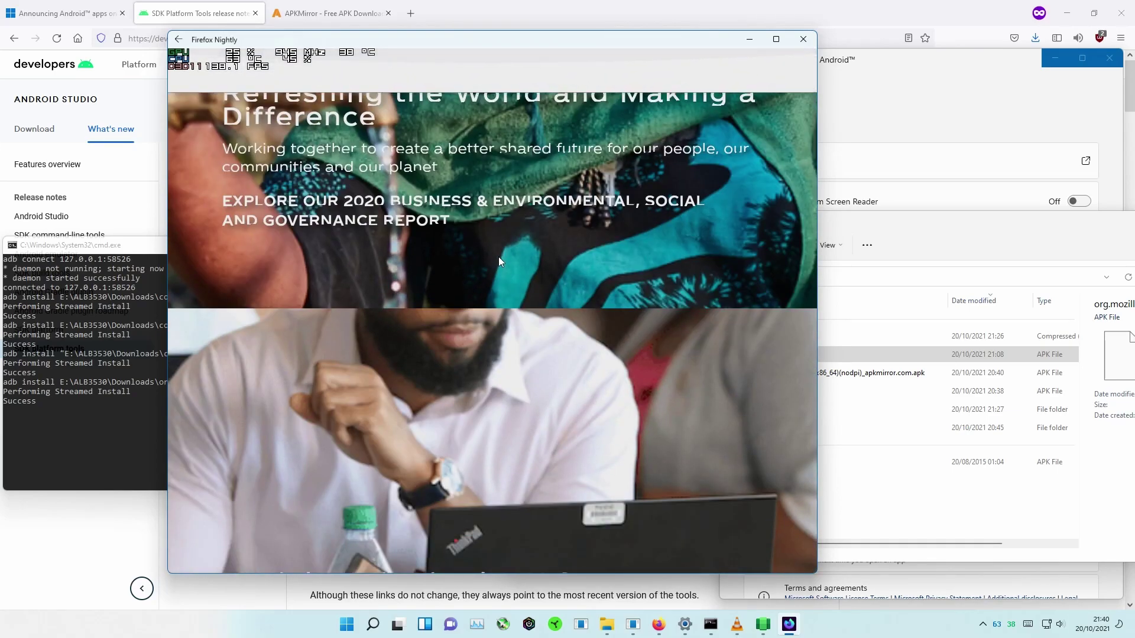
scroll(500, 264, down, 3)
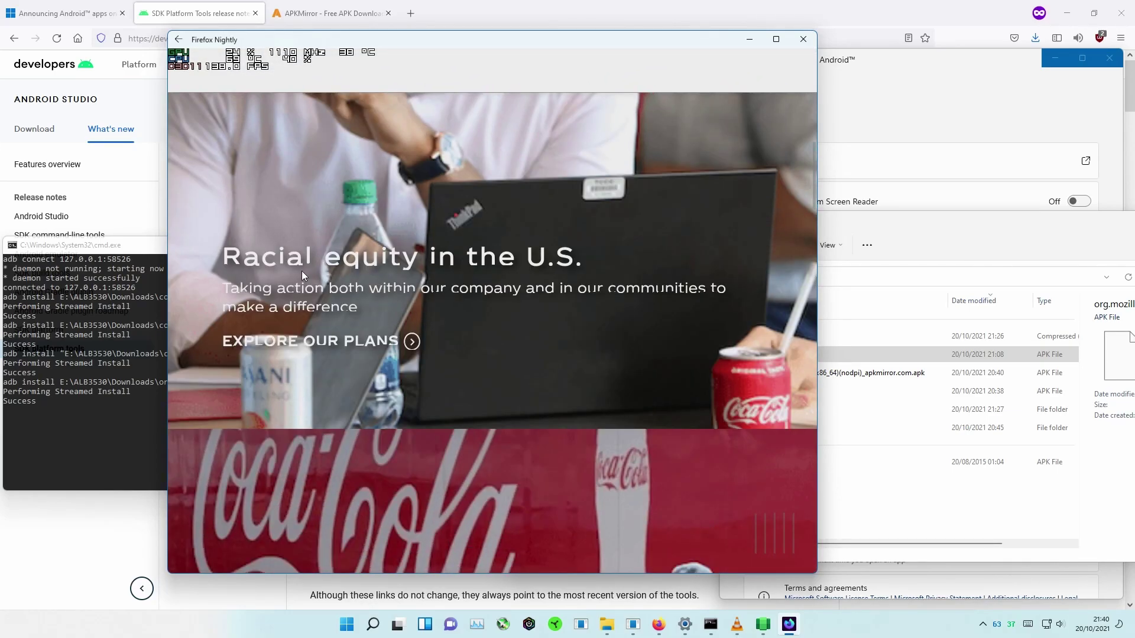
click(804, 43)
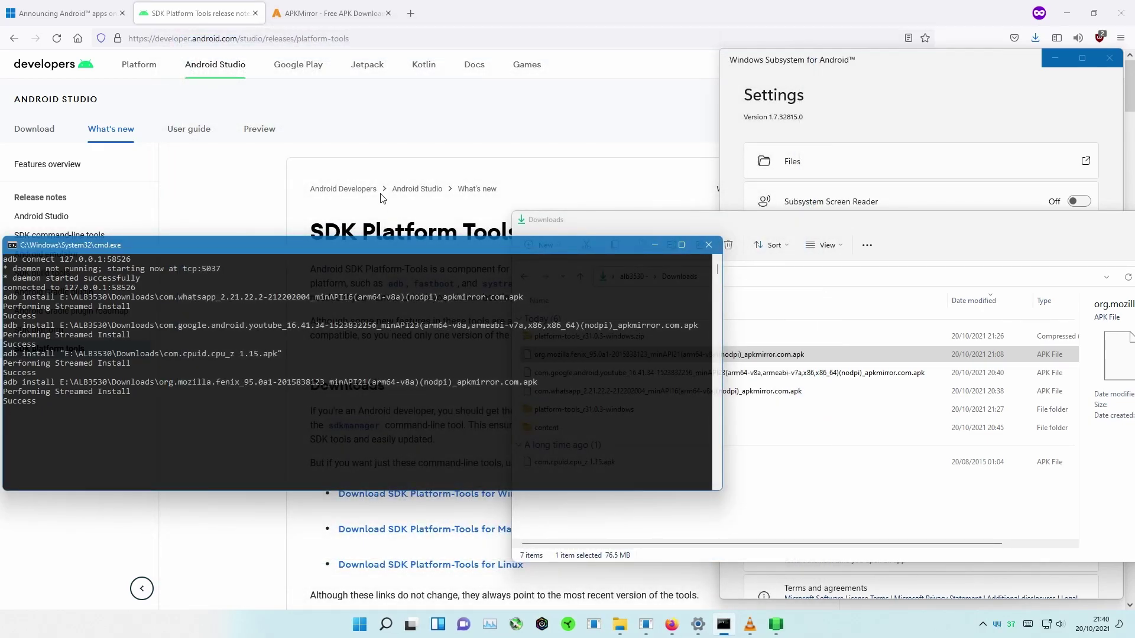
click(331, 13)
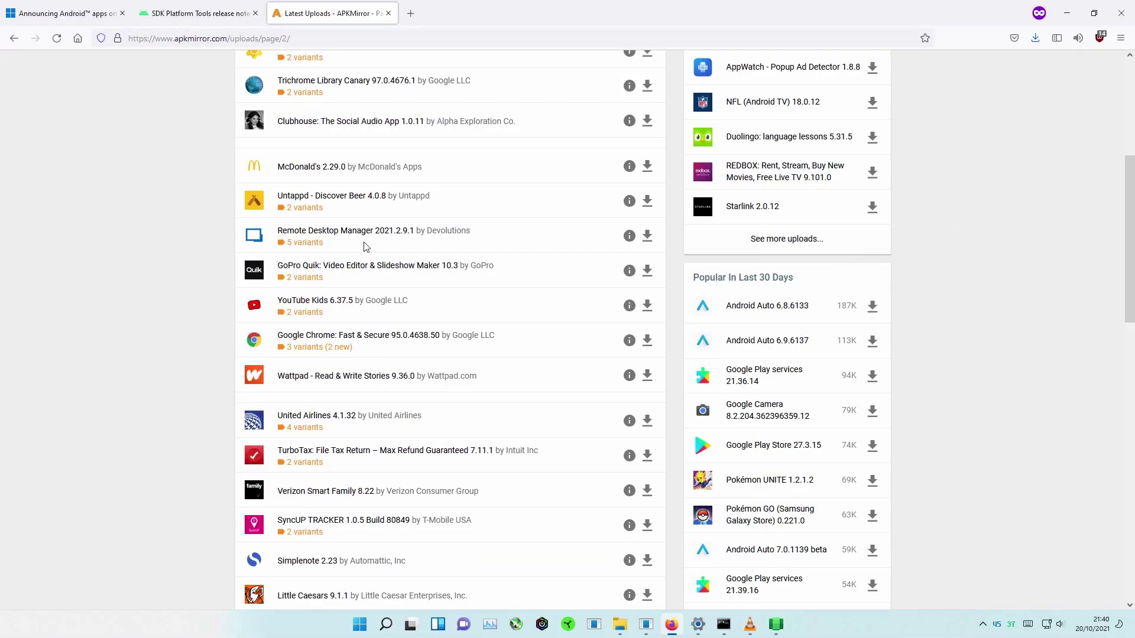
Open the United Airlines 4.1.32 release and choose the arm64-v8a variant
click(329, 421)
scroll(349, 319, down, 5)
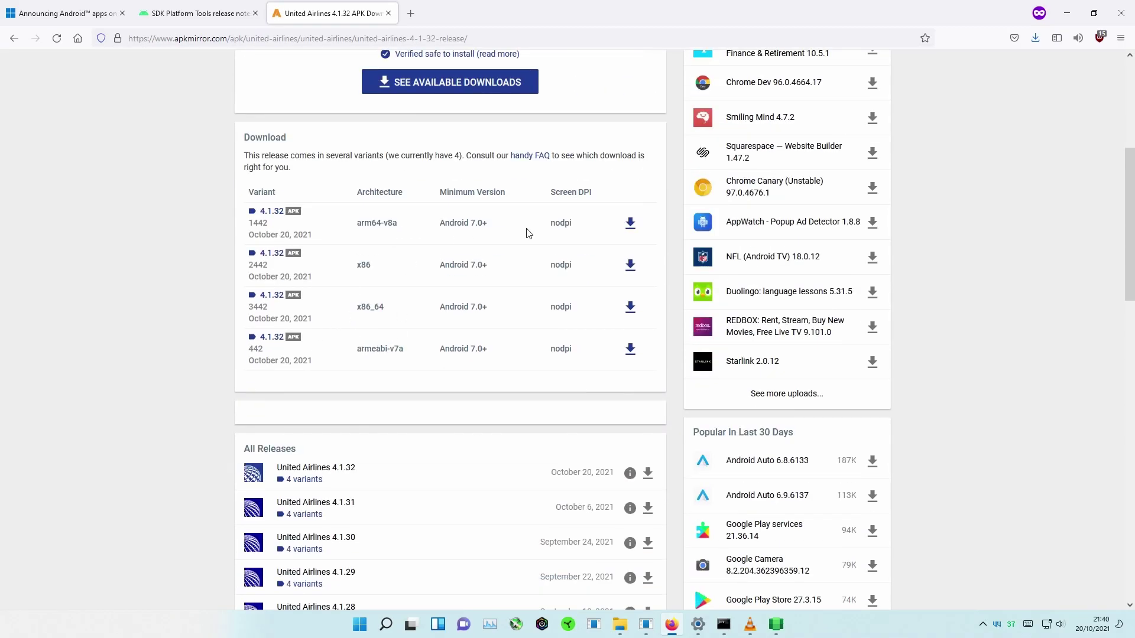
click(630, 222)
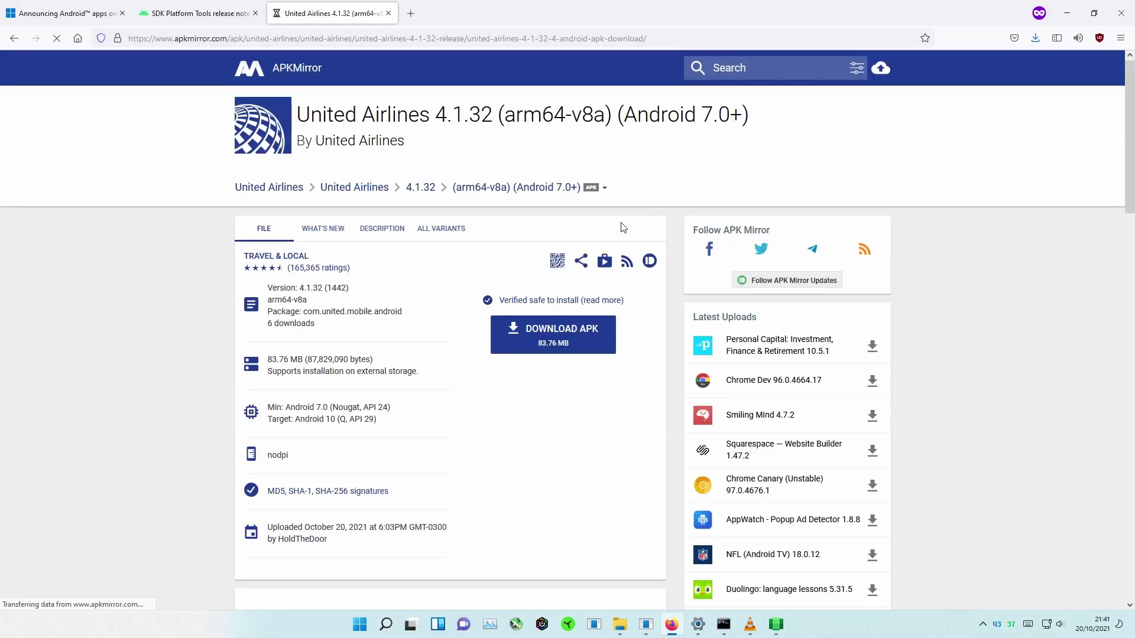
click(547, 347)
click(743, 471)
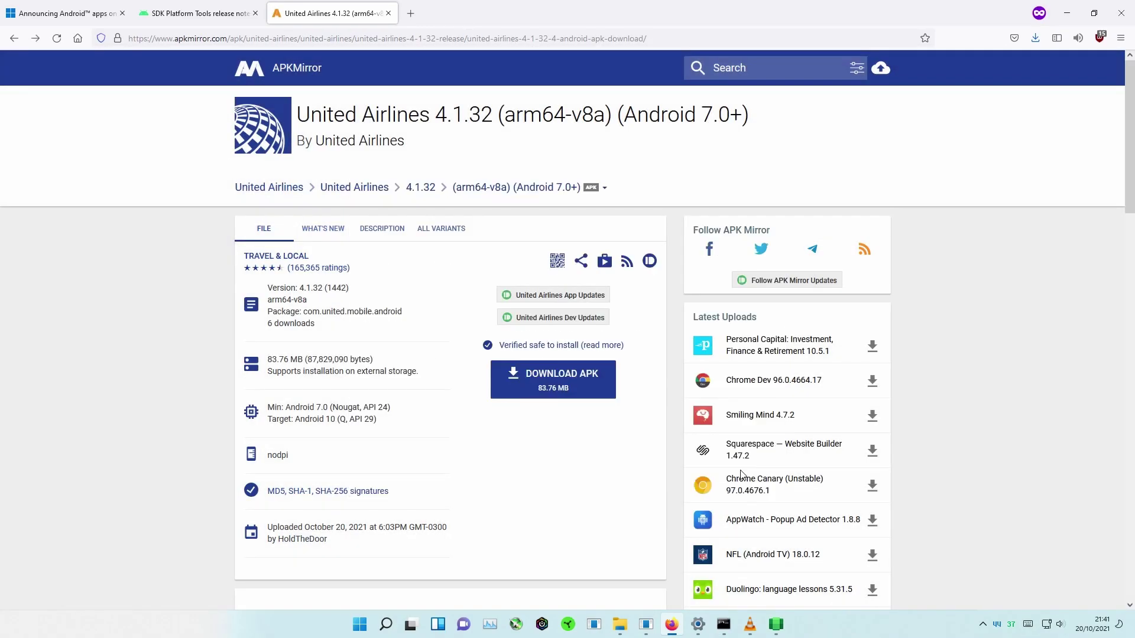
Download and save the United Airlines APK, then open Downloads in File Explorer
click(556, 381)
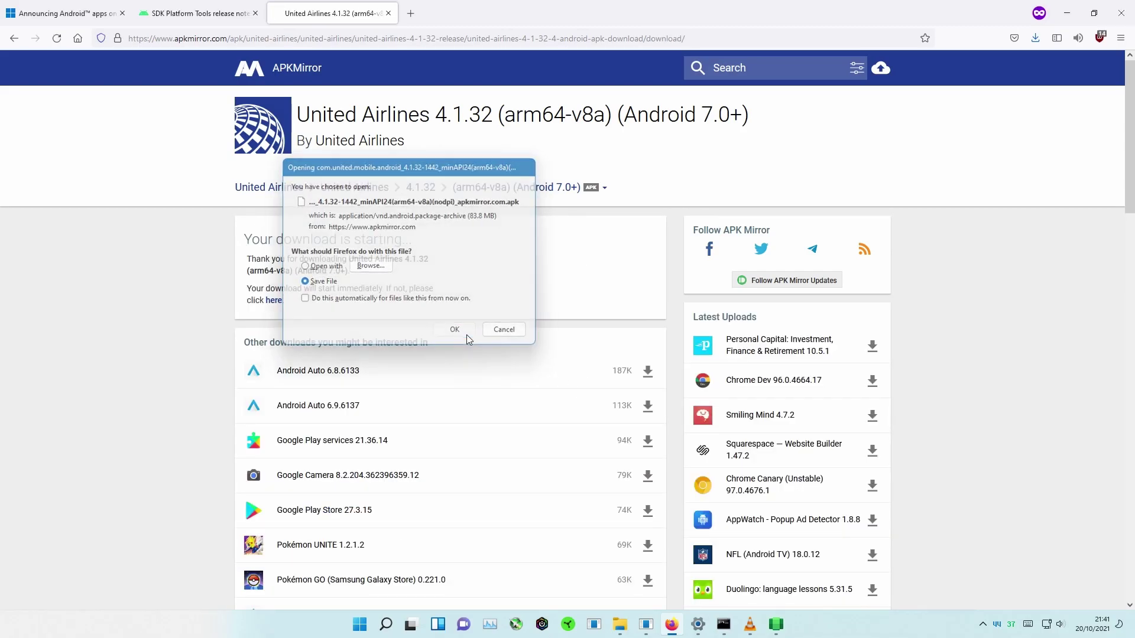
click(467, 331)
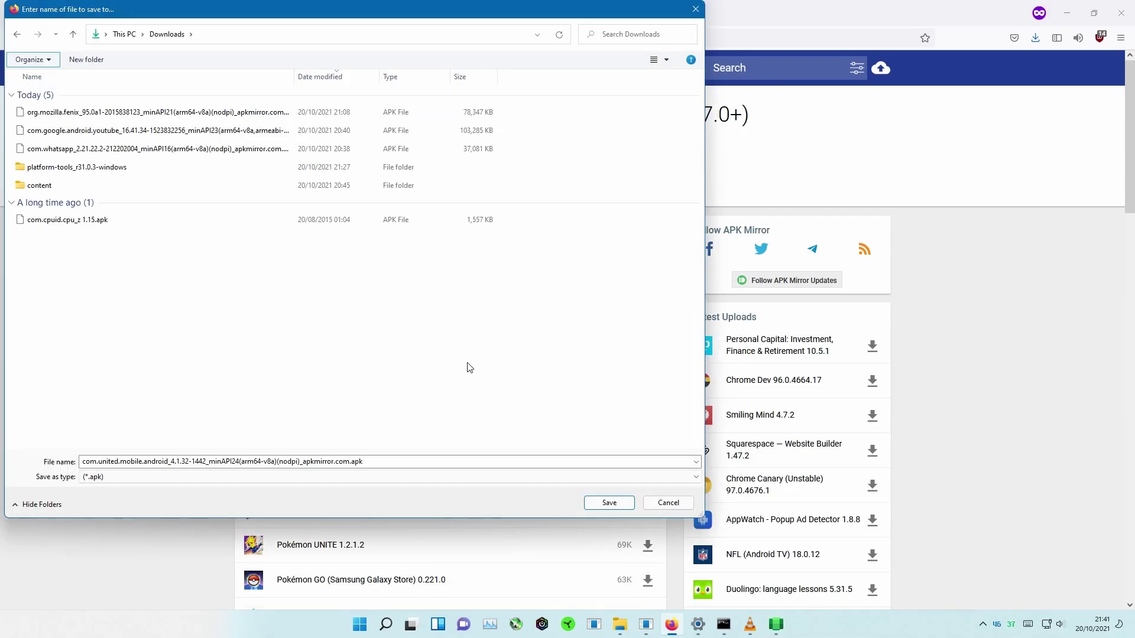
click(612, 506)
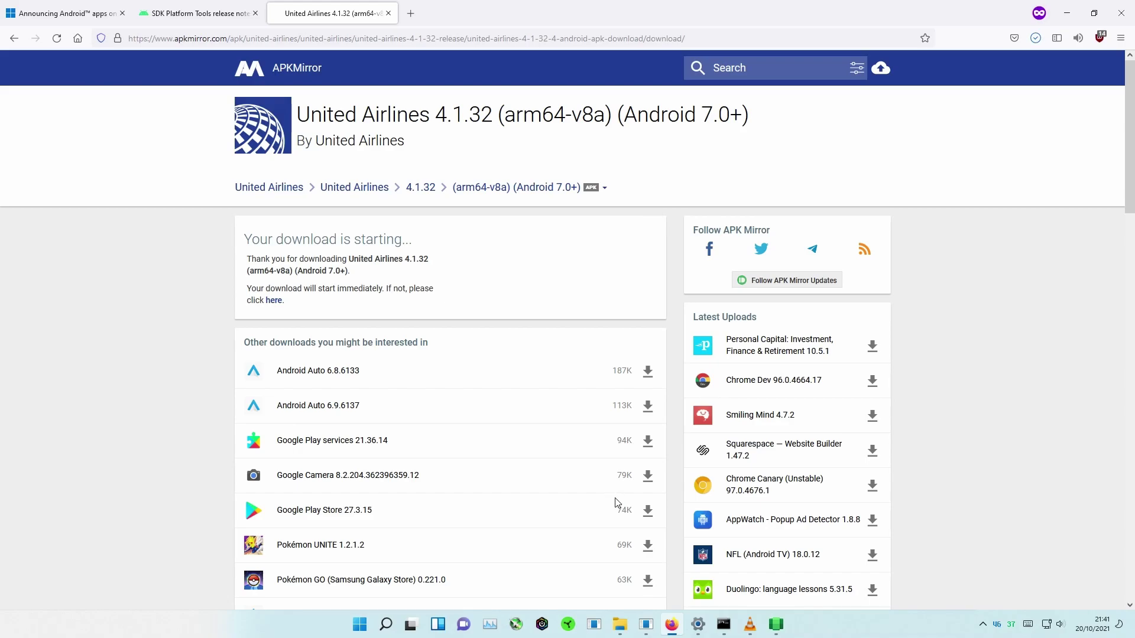
click(619, 625)
drag(640, 221, 452, 228)
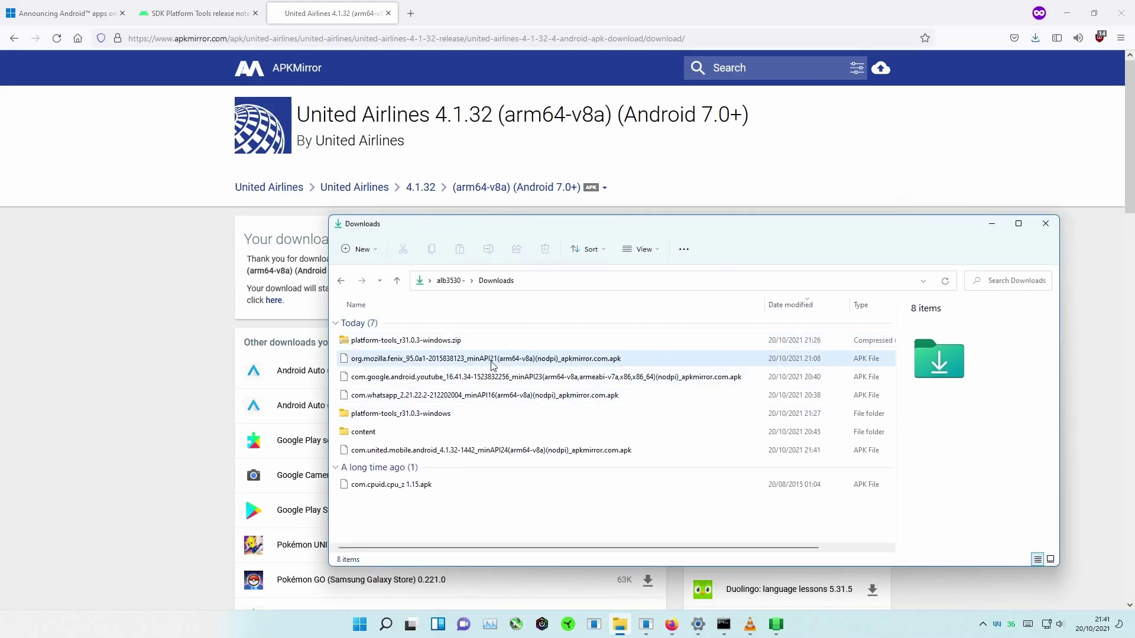
Run 'adb install' with the United Airlines 4.1.32 APK path from Downloads, reaching Success
click(447, 452)
click(724, 625)
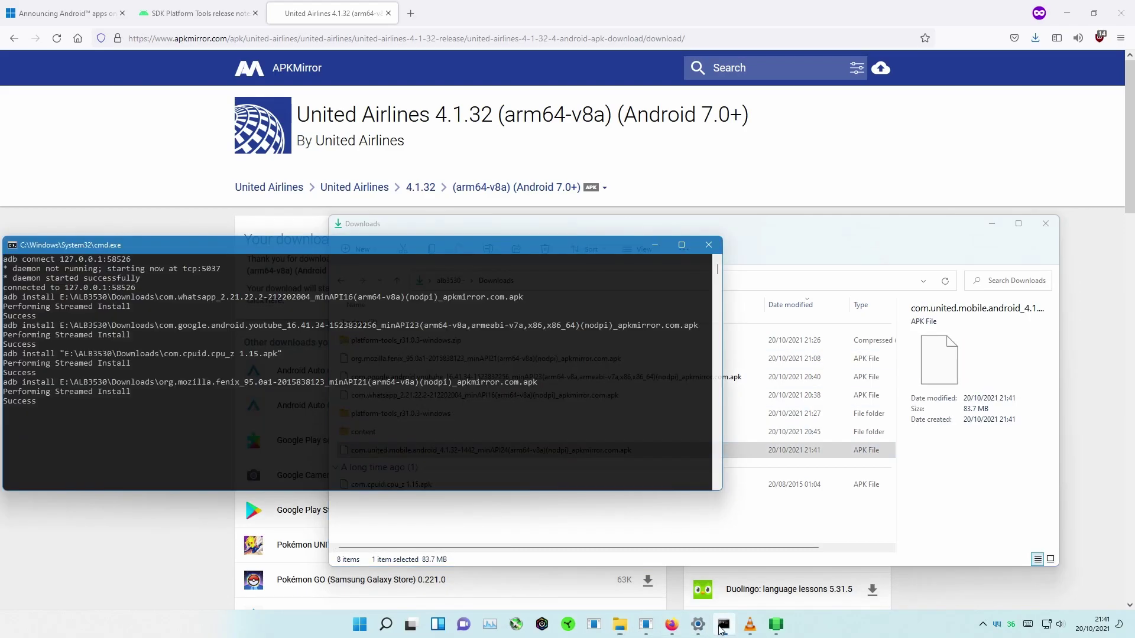
text(adb install)
drag(498, 224, 669, 239)
drag(591, 465, 92, 350)
click(132, 246)
key(Return)
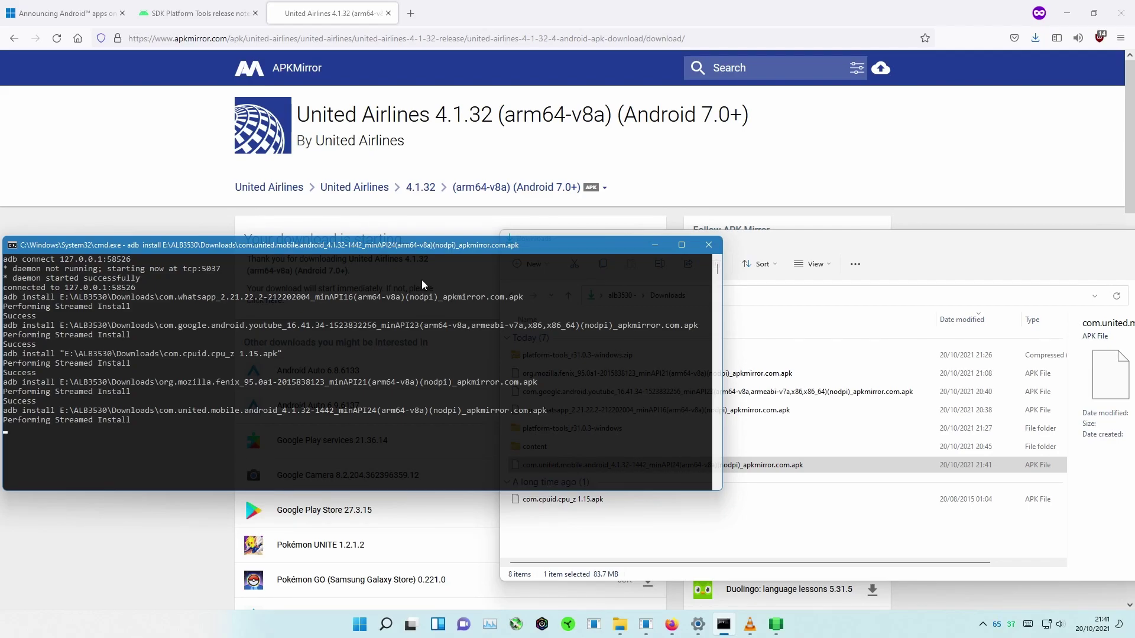
key(super)
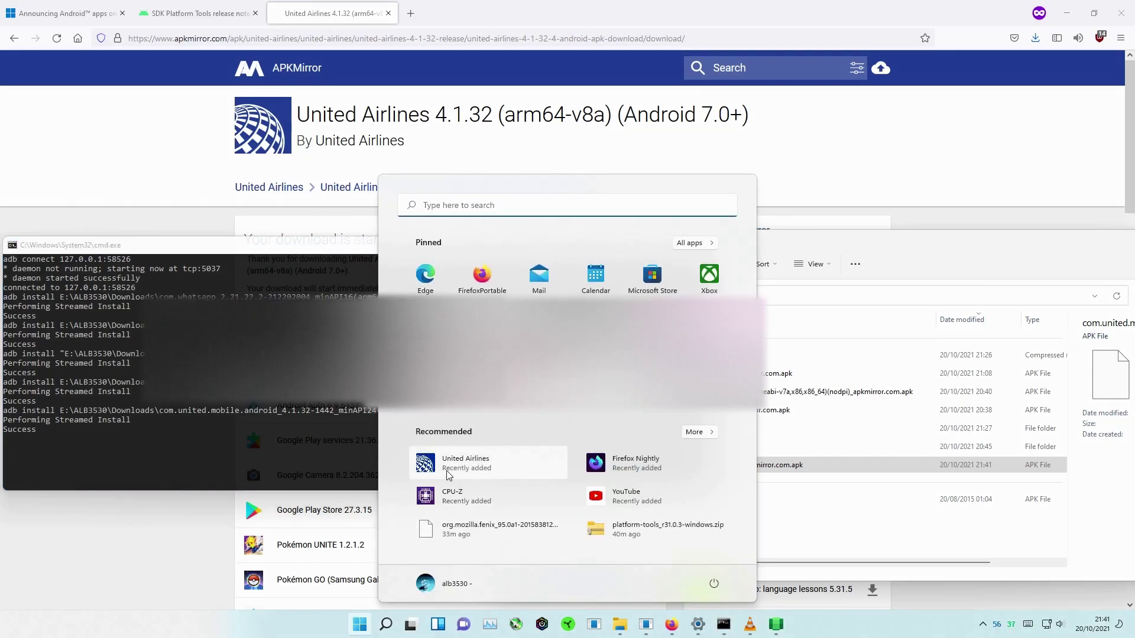
Launch United Airlines, move and enlarge its window, and continue as a guest
key(Escape)
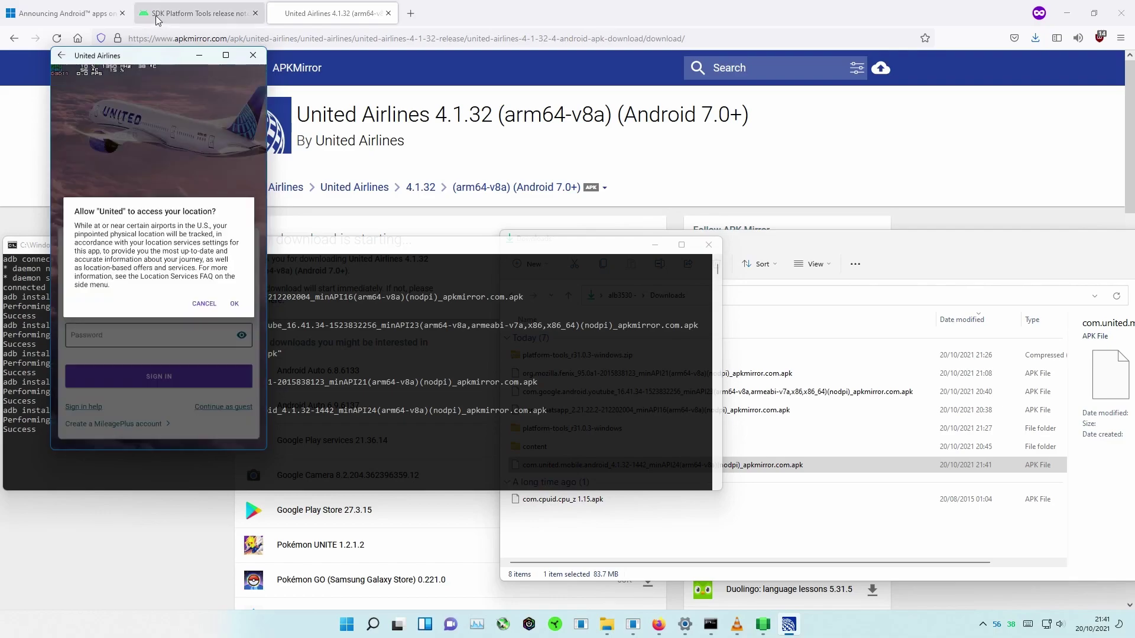
drag(157, 58, 299, 55)
drag(414, 453, 729, 576)
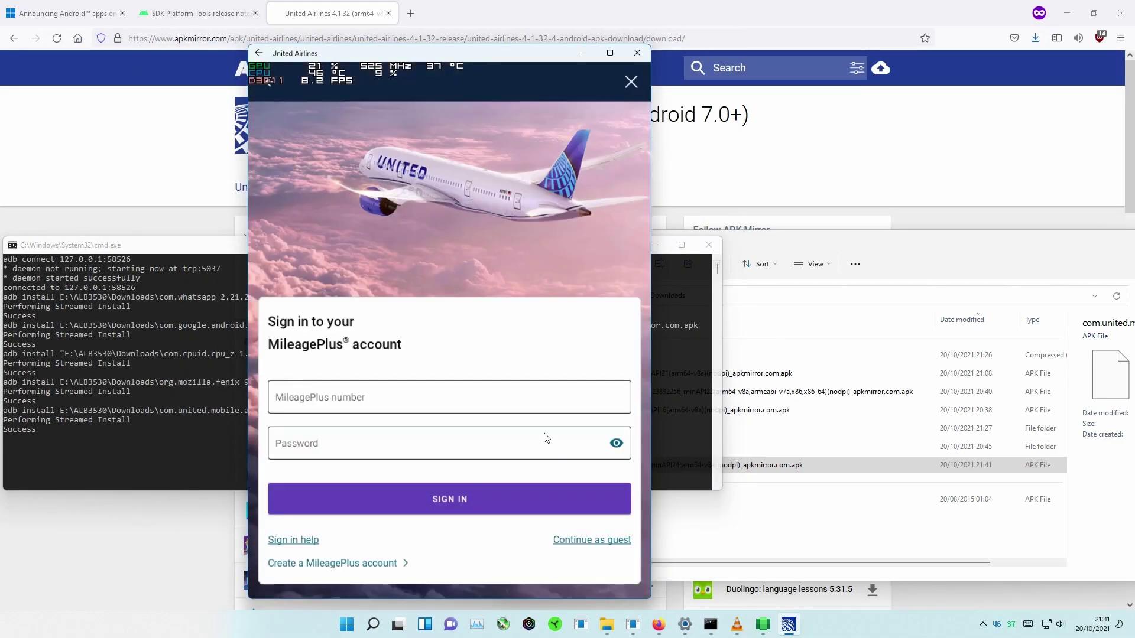
click(577, 541)
scroll(467, 319, down, 10)
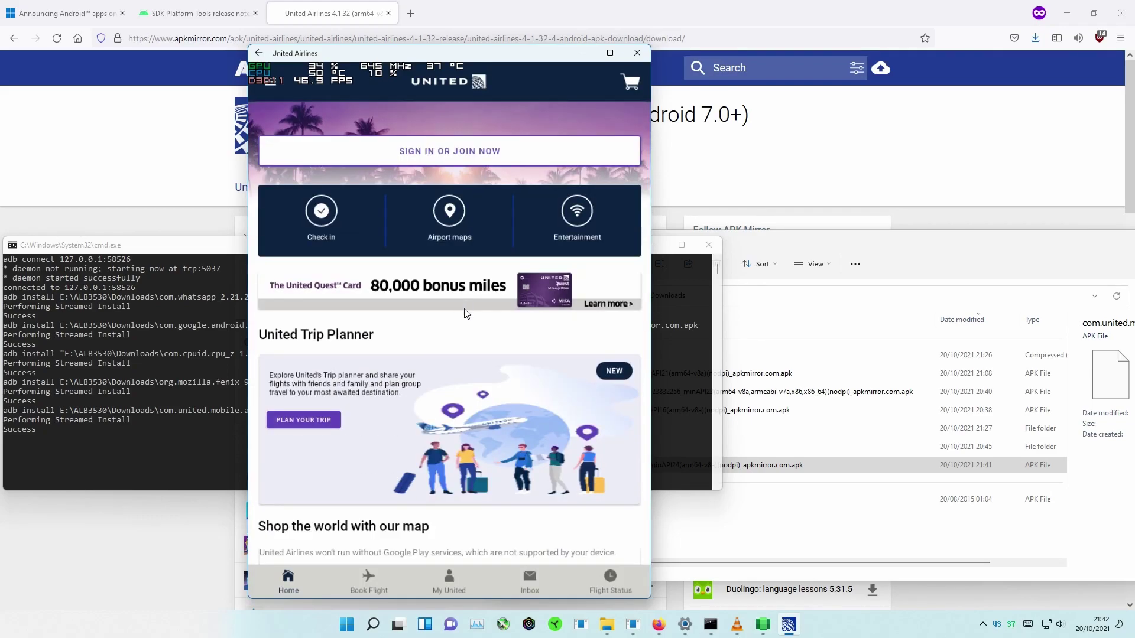
scroll(465, 326, down, 5)
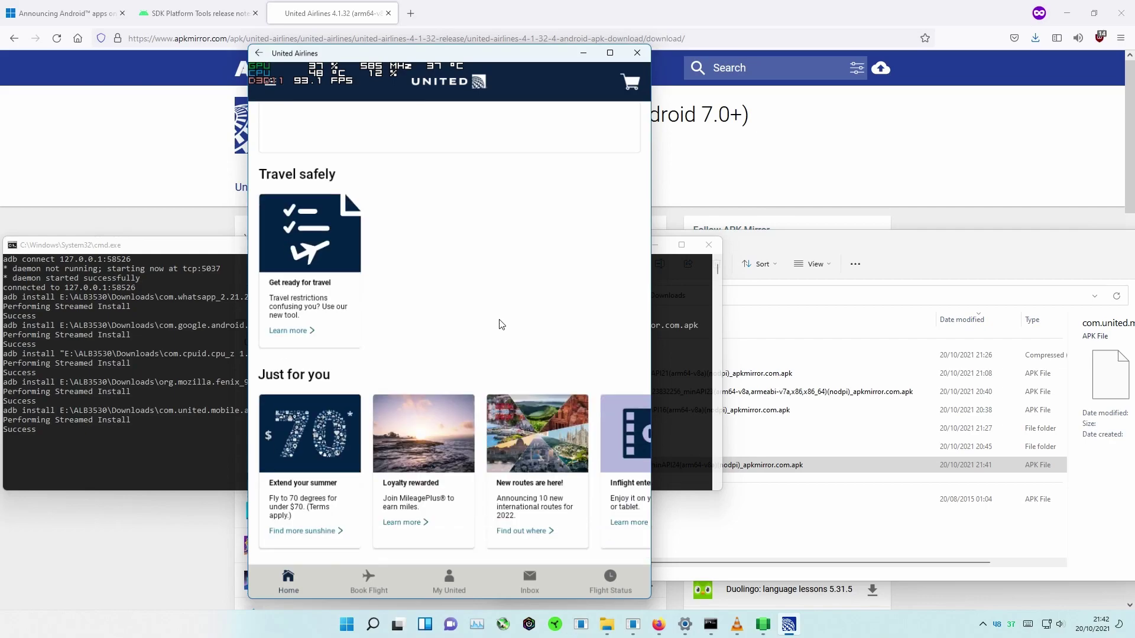
Tour Book, My United, Inbox and Flight Status (My Flights, City, Recent), then return Home
click(370, 585)
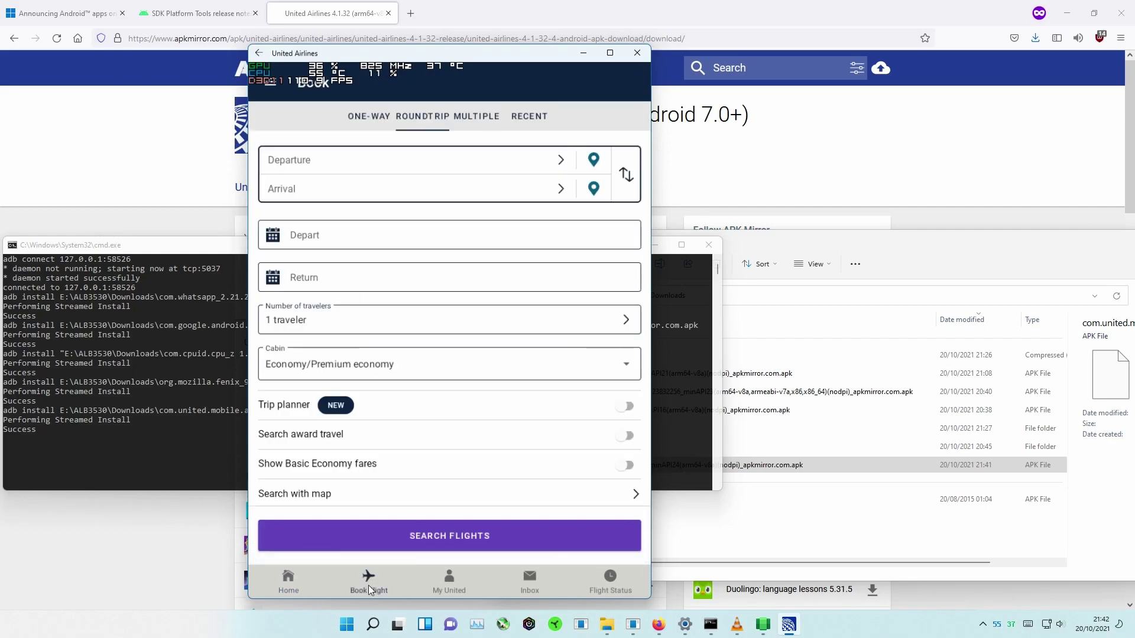
scroll(447, 382, down, 3)
click(455, 579)
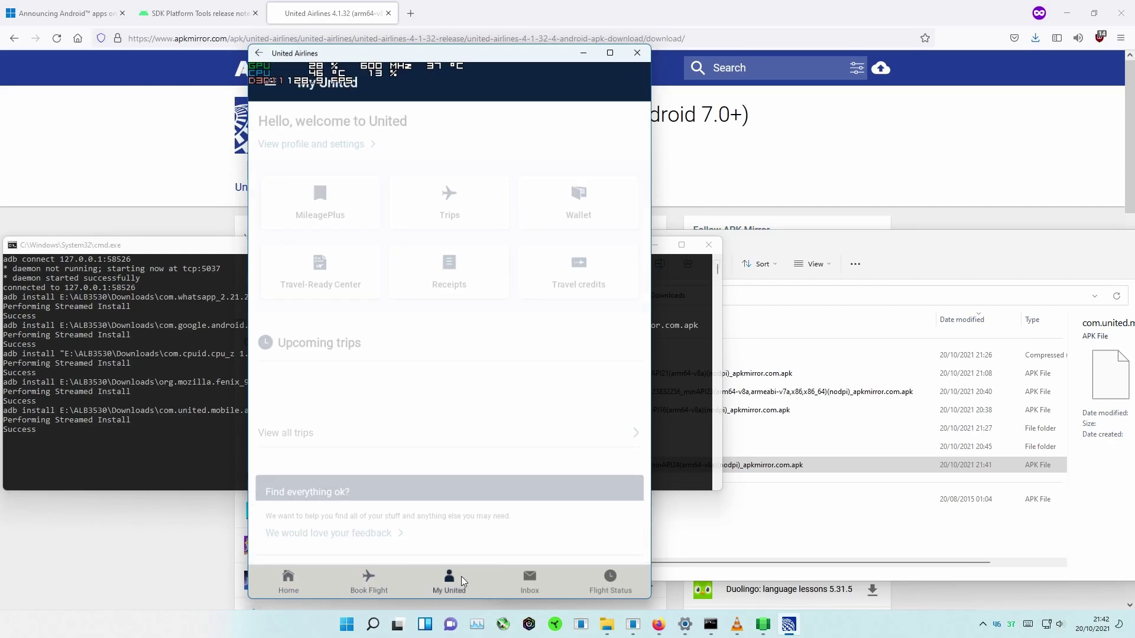
click(524, 585)
click(622, 591)
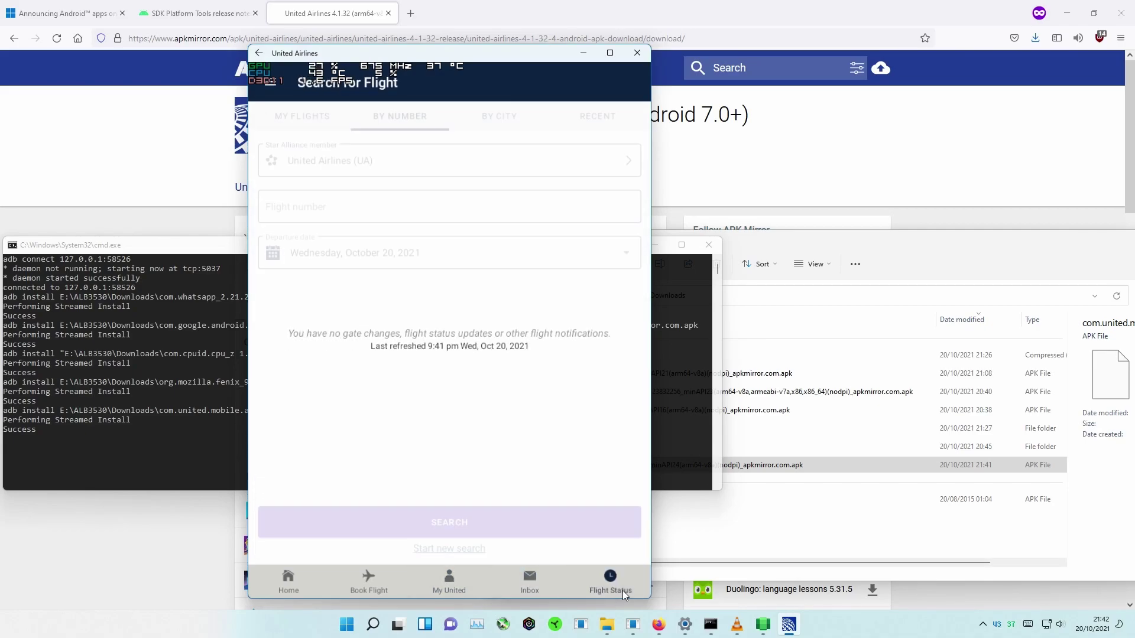
click(294, 117)
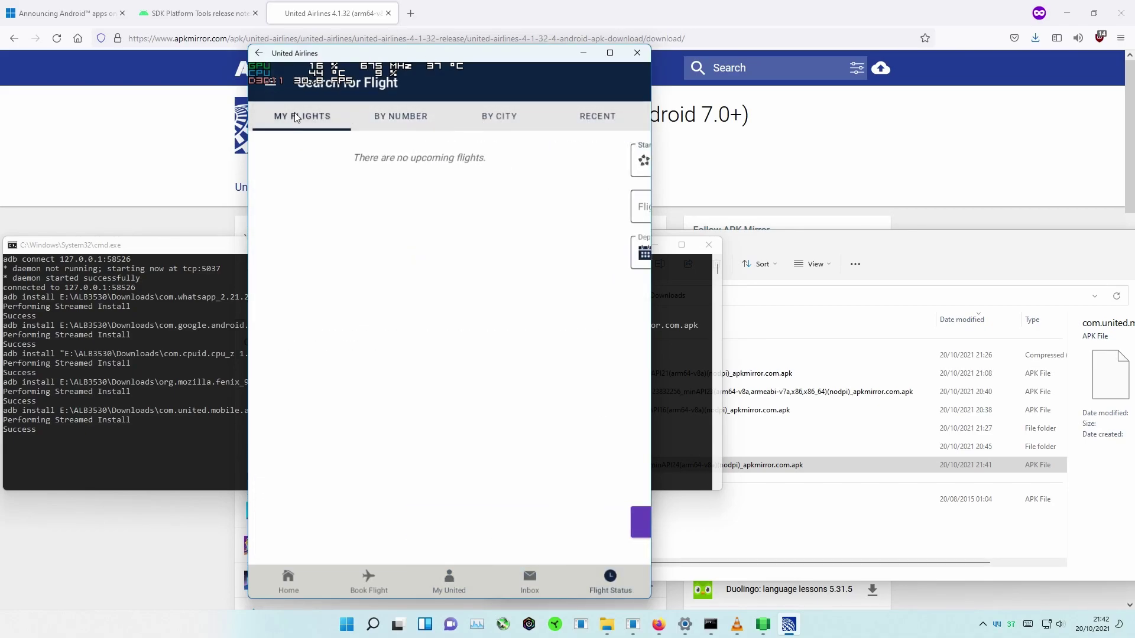
click(485, 118)
click(598, 116)
click(304, 116)
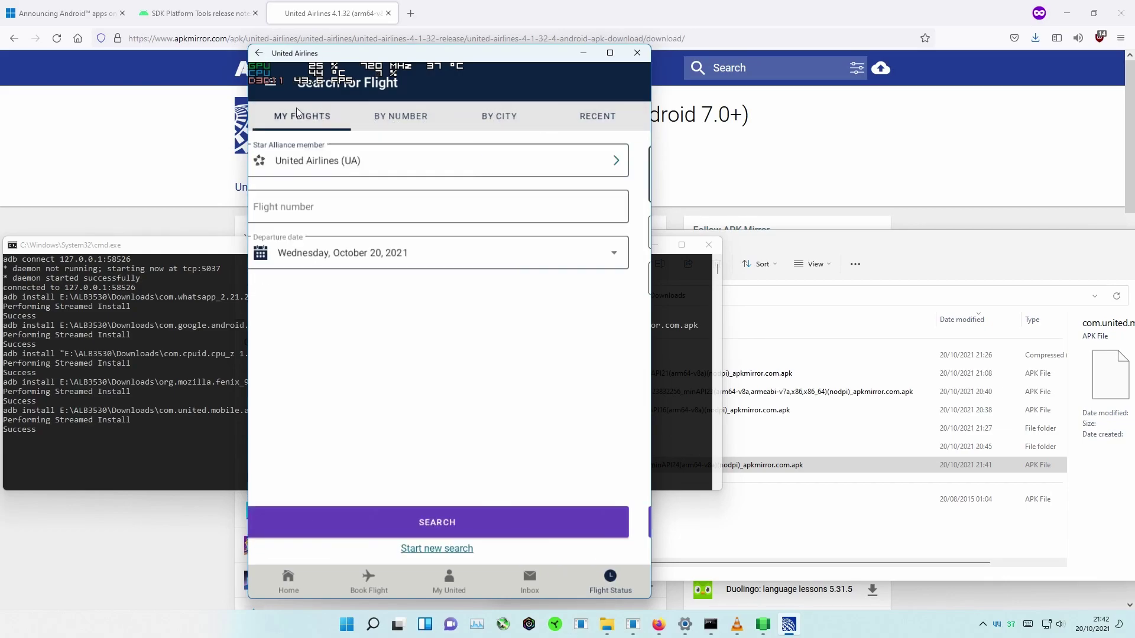
click(285, 586)
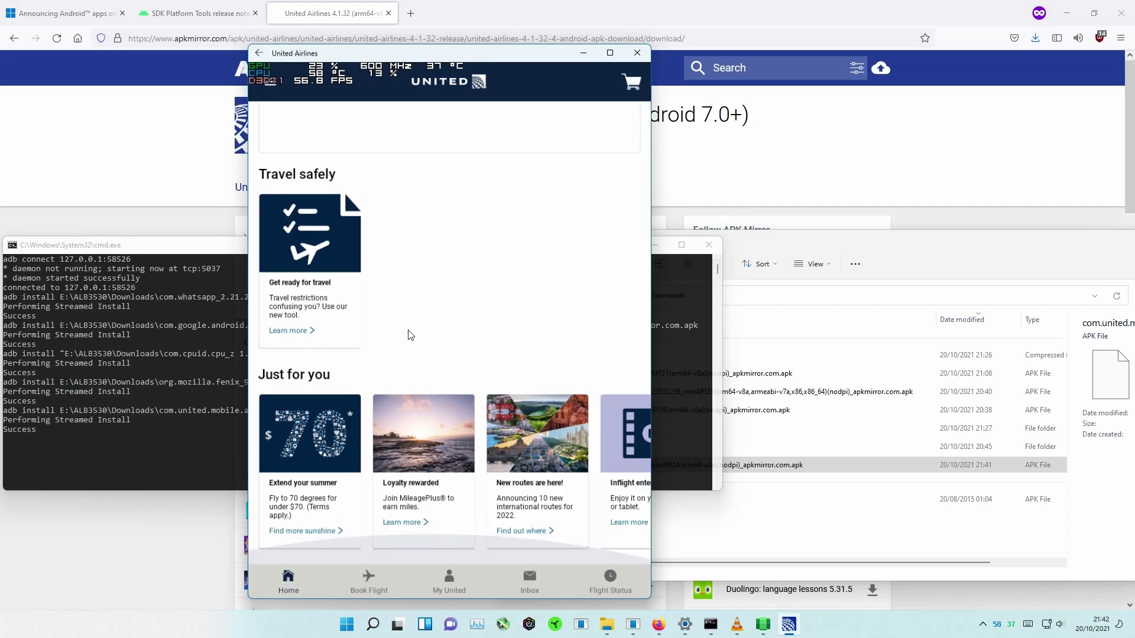
Scroll back to the top of the Home feed and dismiss the window management options
scroll(411, 334, up, 10)
scroll(411, 334, up, 3)
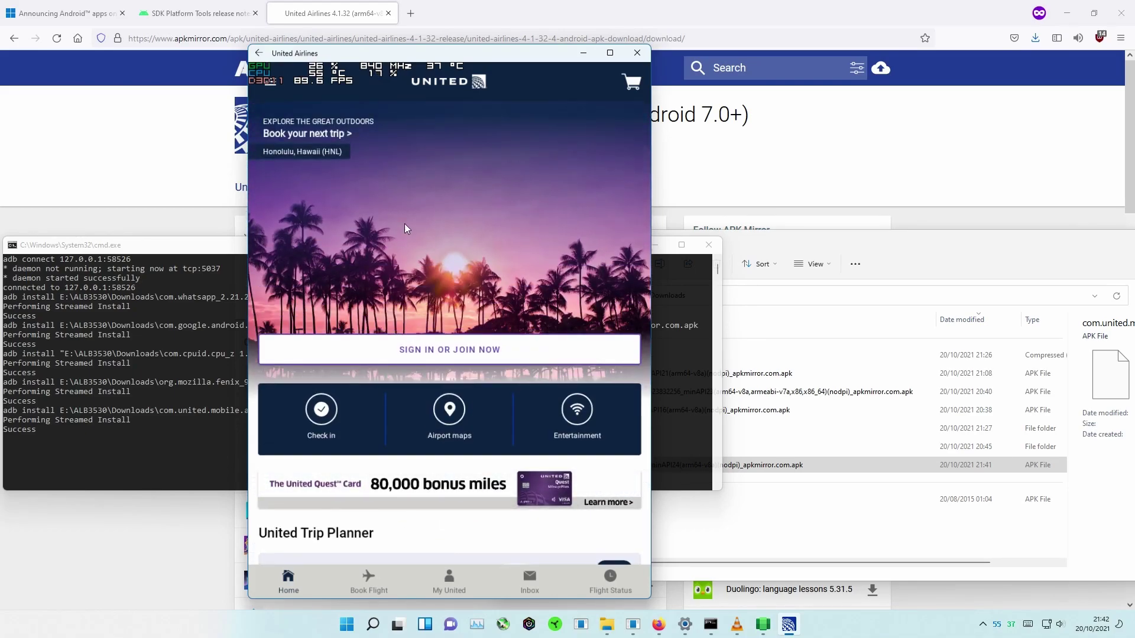
right_click(444, 84)
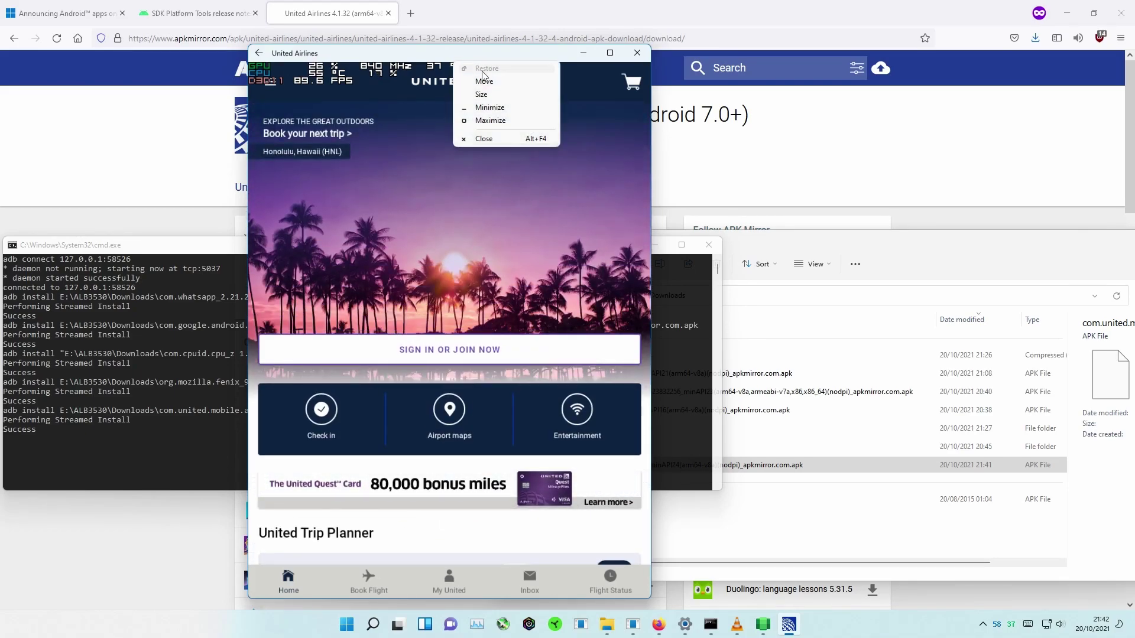
click(490, 212)
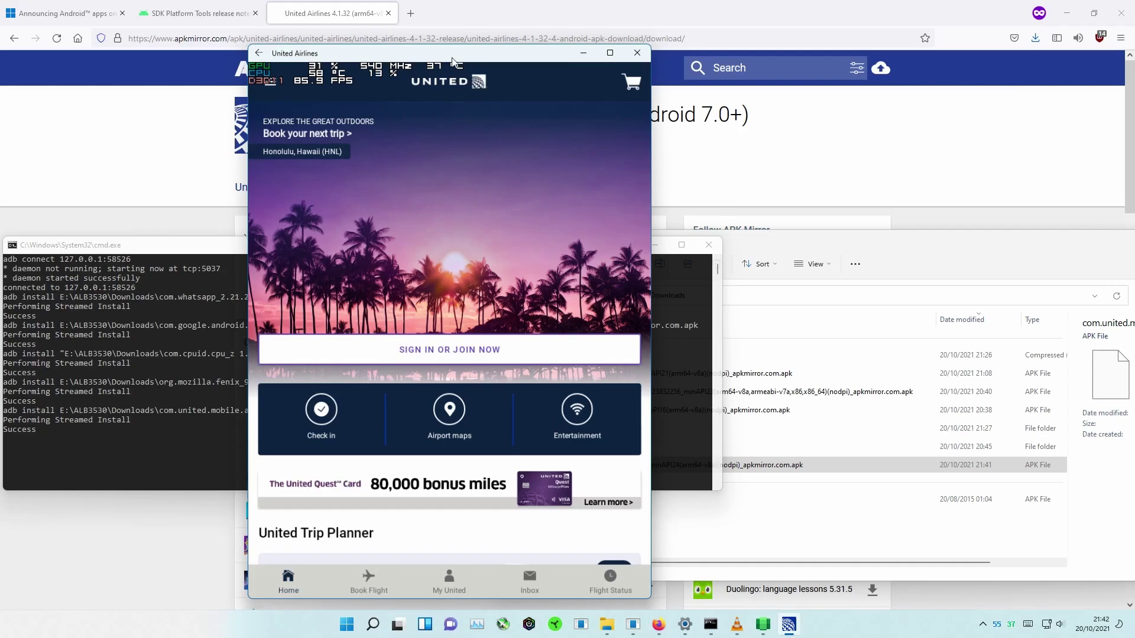
key(super)
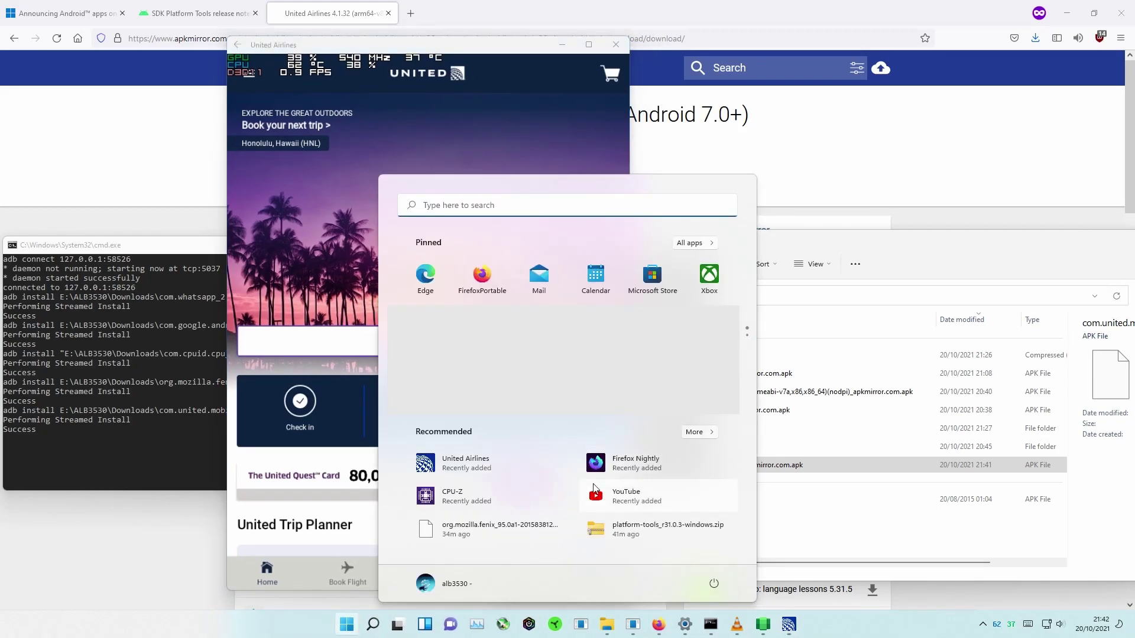
Place Firefox Nightly on coca-colacompany.com beside United Airlines and open the site's navigation menu
click(634, 470)
drag(430, 59, 721, 92)
click(465, 47)
drag(258, 71, 285, 64)
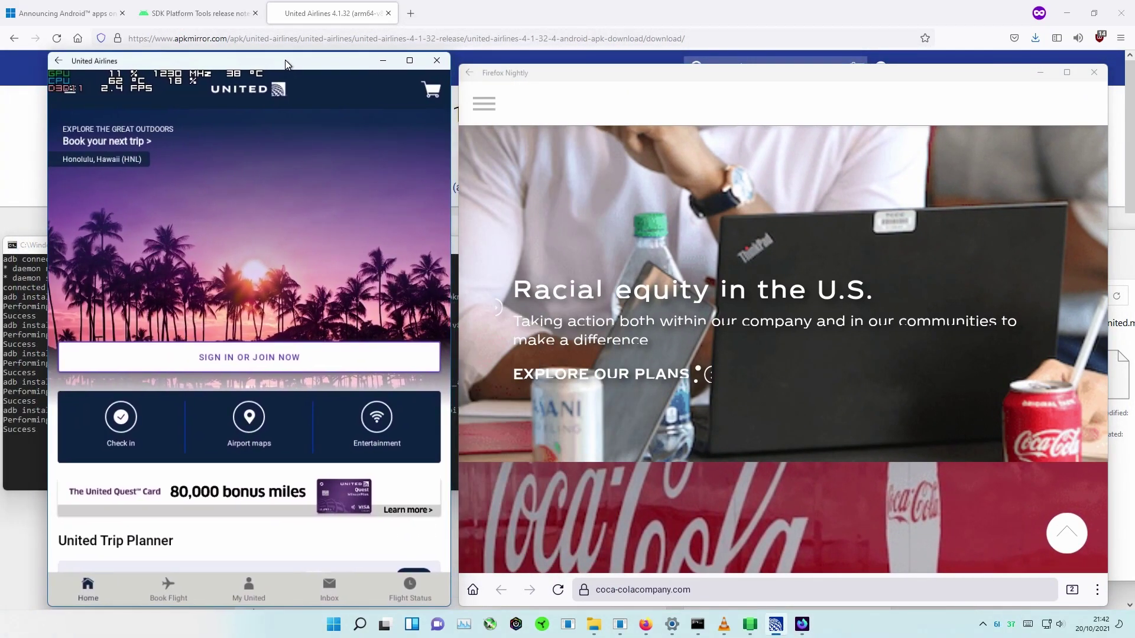
click(491, 116)
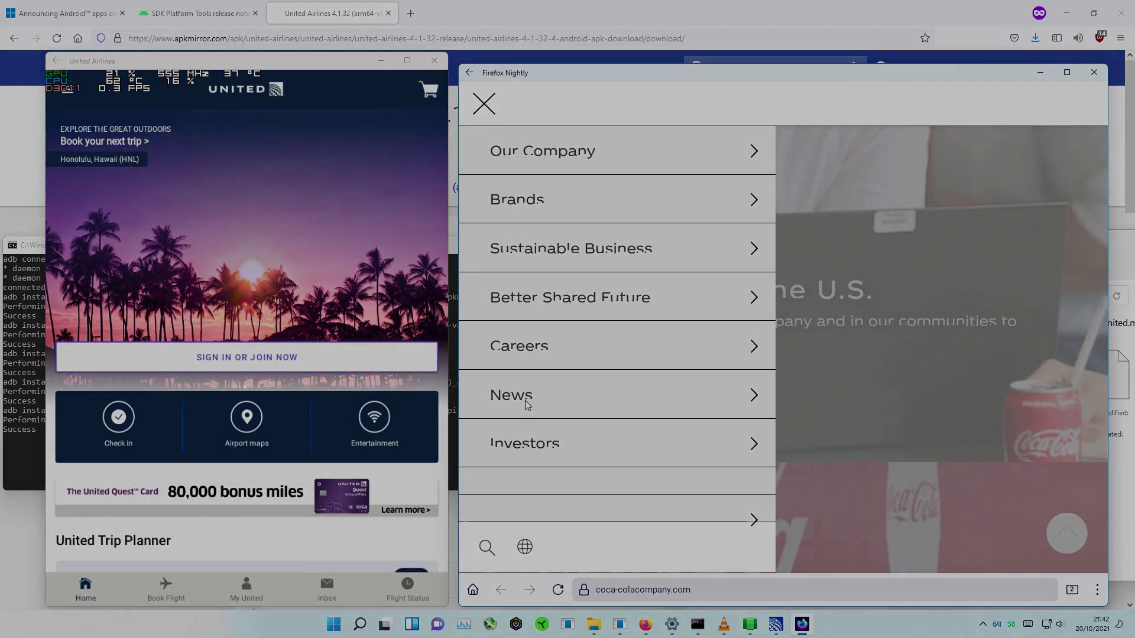